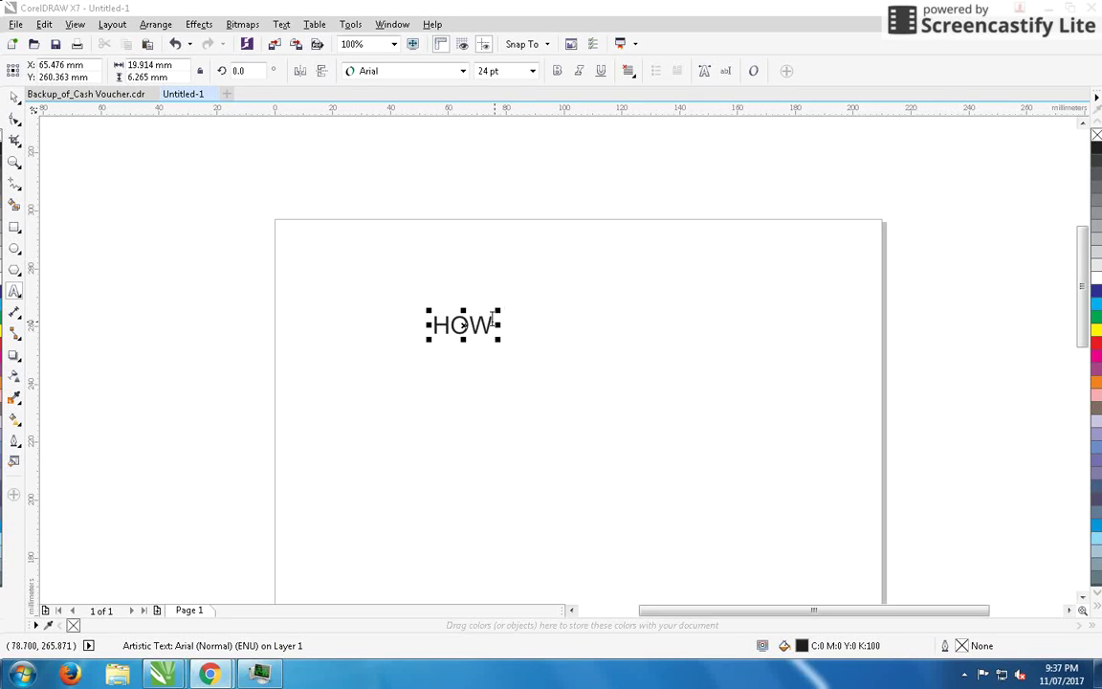
- Finish the heading 'HOW TO INSERT TEXT FILES', make it bold, and open the Run box
left_click(492, 323)
type("TO INSERT TEXT FILES")
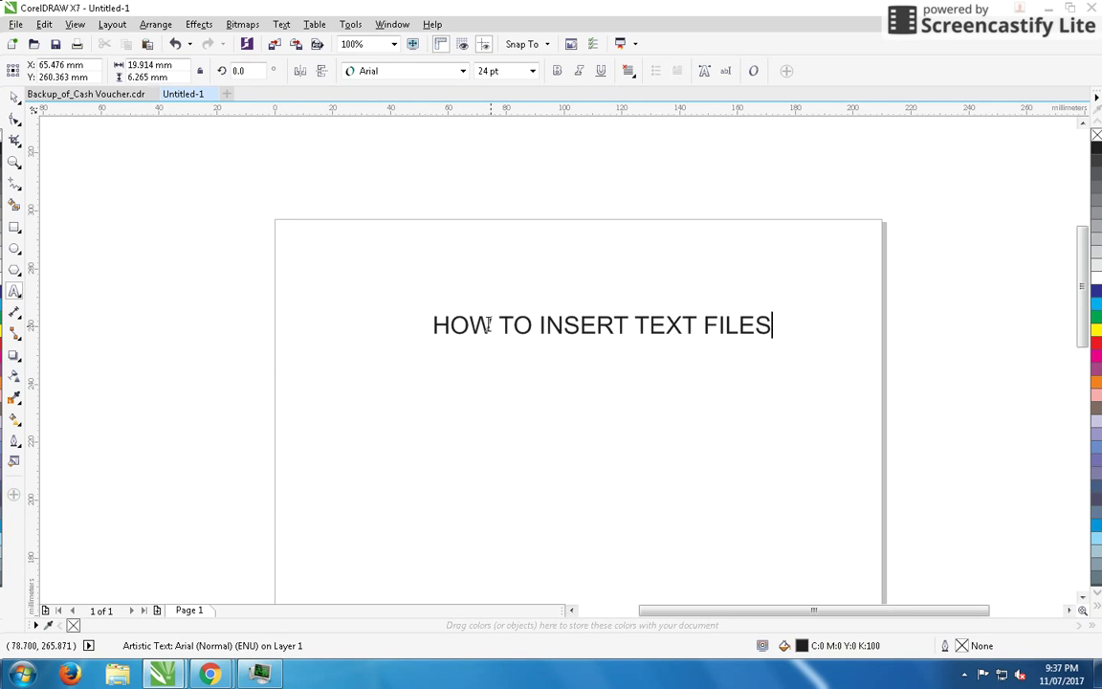
left_click(13, 96)
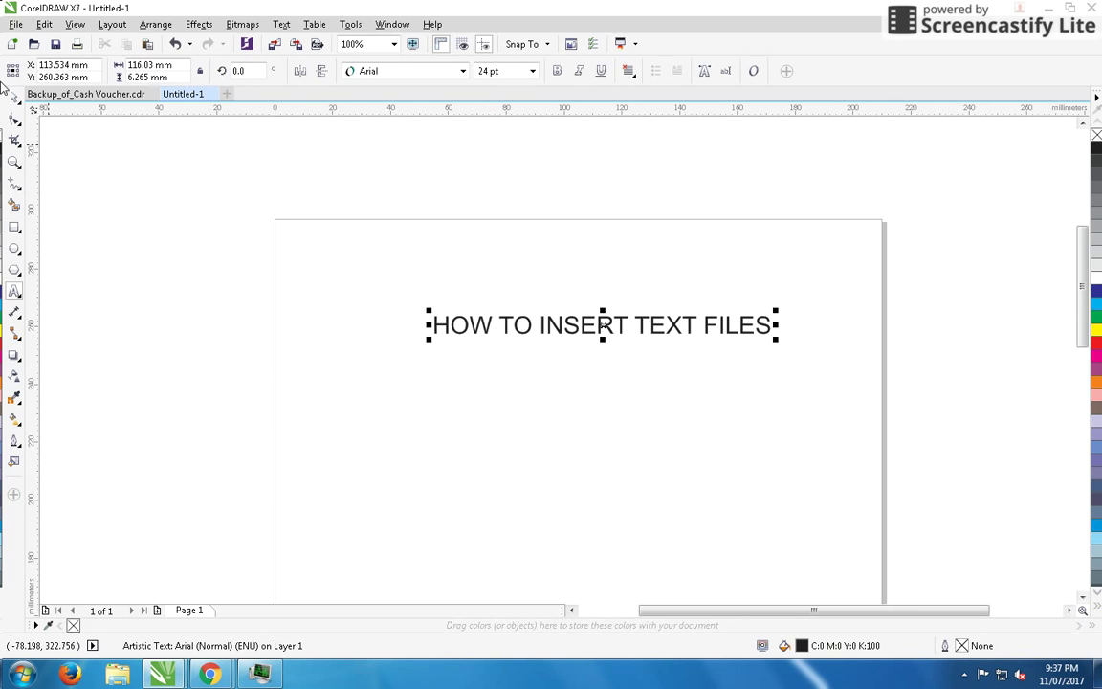
left_click(558, 70)
scroll(548, 404, "down", 2)
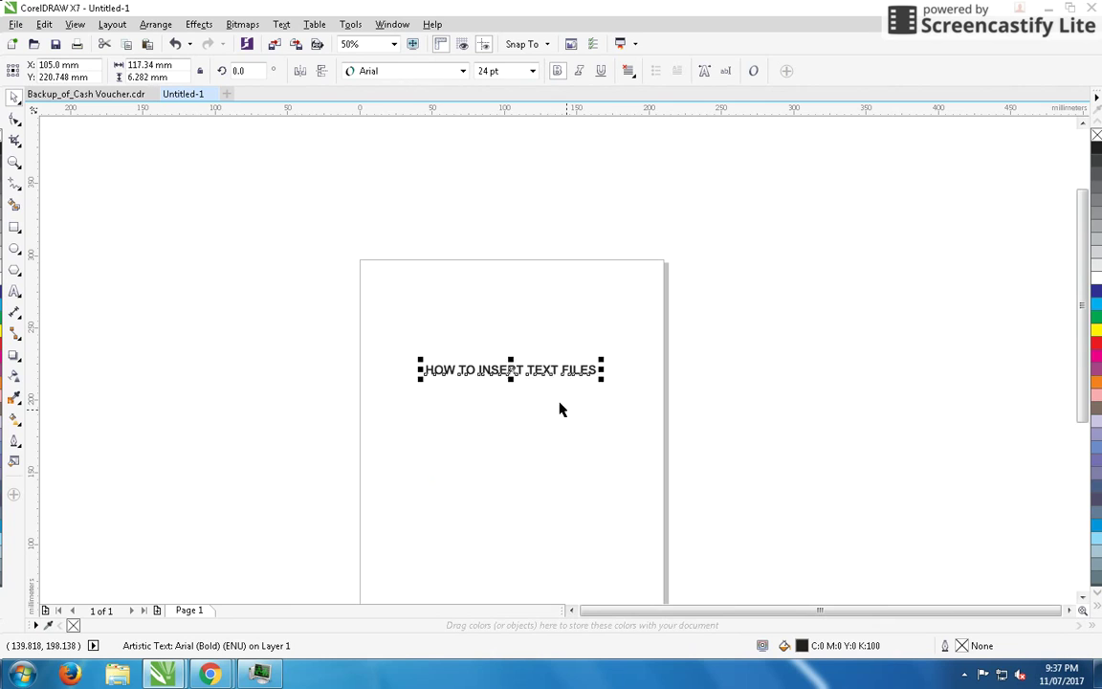
left_click(438, 396)
key("super+r")
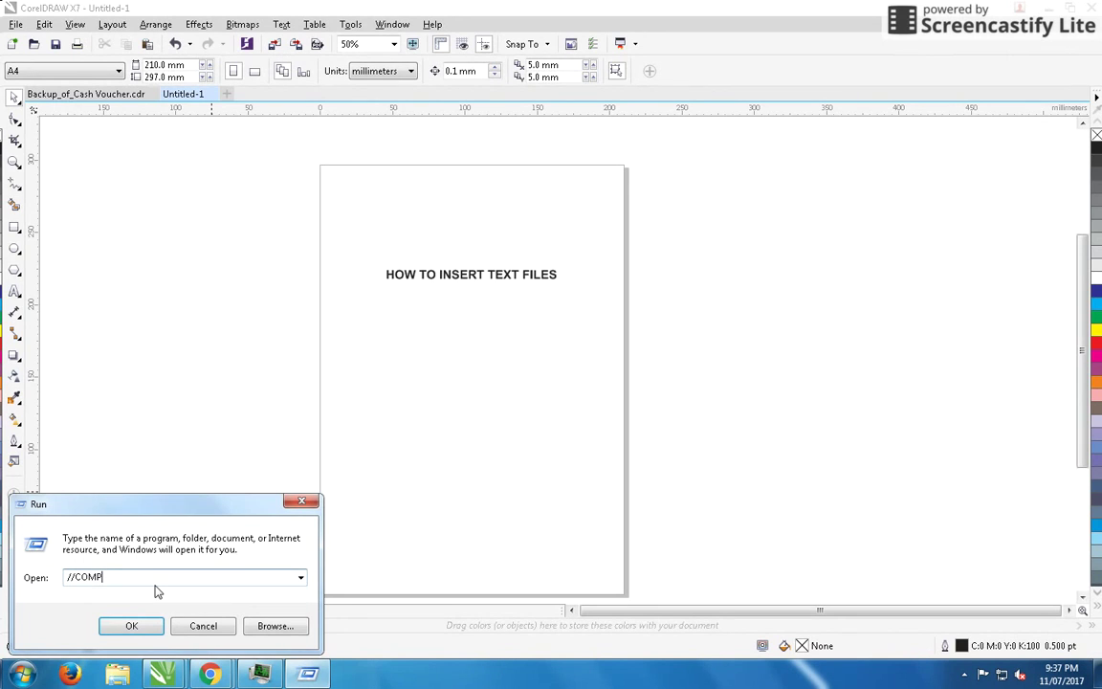
- Run the '//COMP' command, close the comp.exe console, and return to the CorelDRAW page
key("Return")
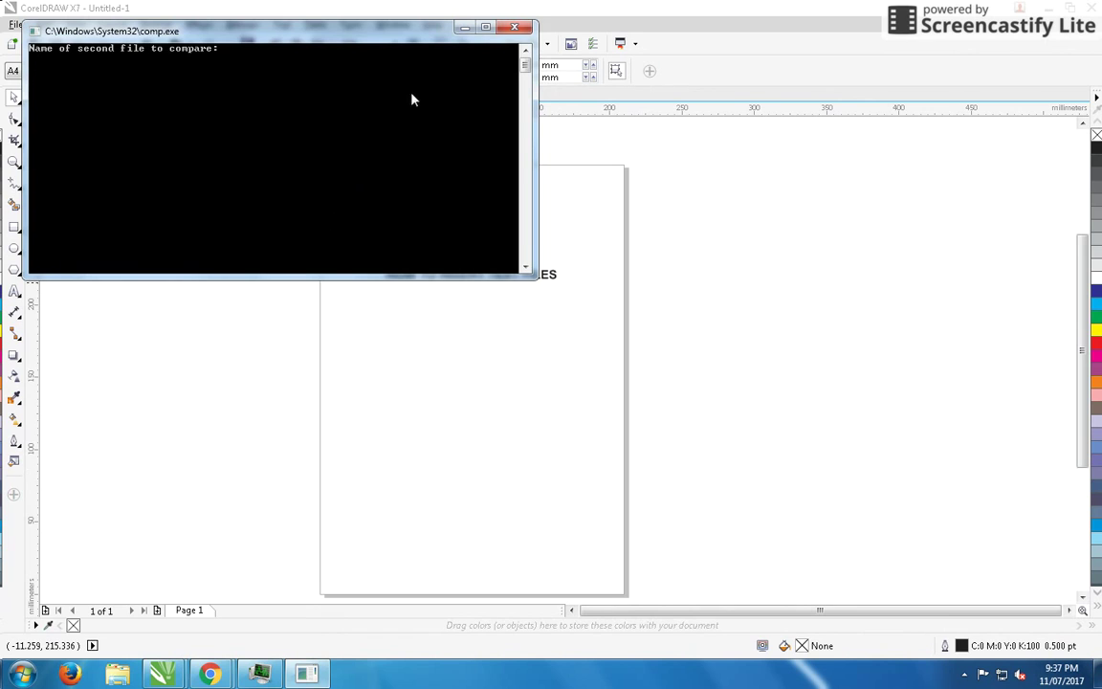
left_click(501, 31)
key("super+d")
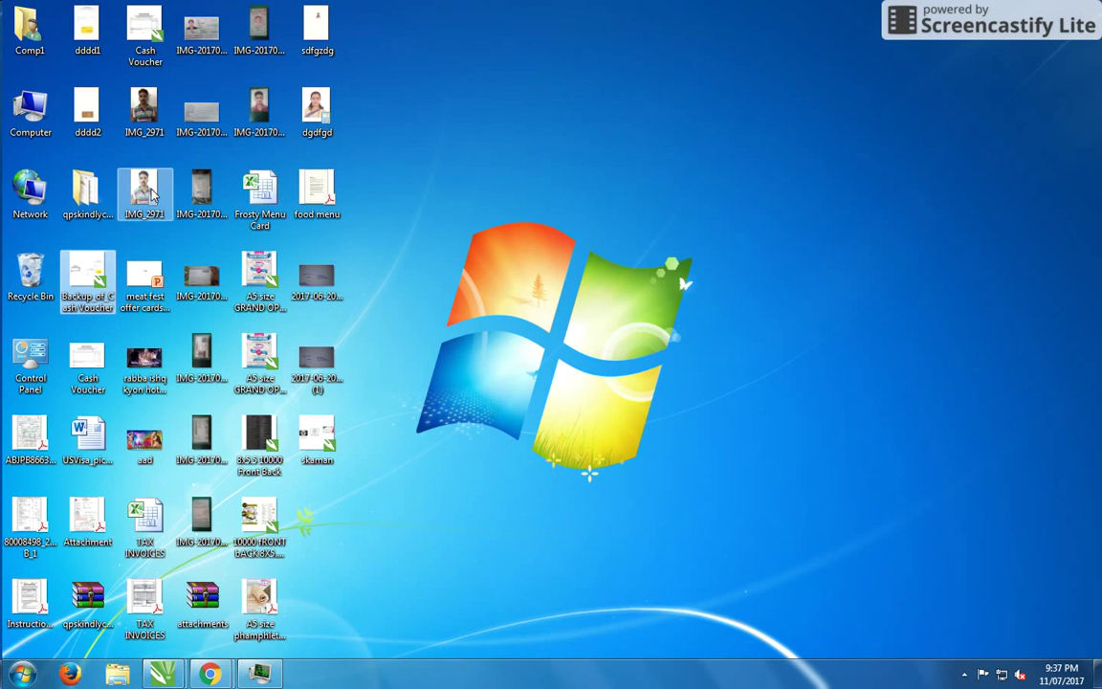
key("super+d")
- Add the lines 'SUPPOSE THIS', 'IS' and 'LETTER HEAD' above the heading, then add a page-sized rectangle
double_click(419, 277)
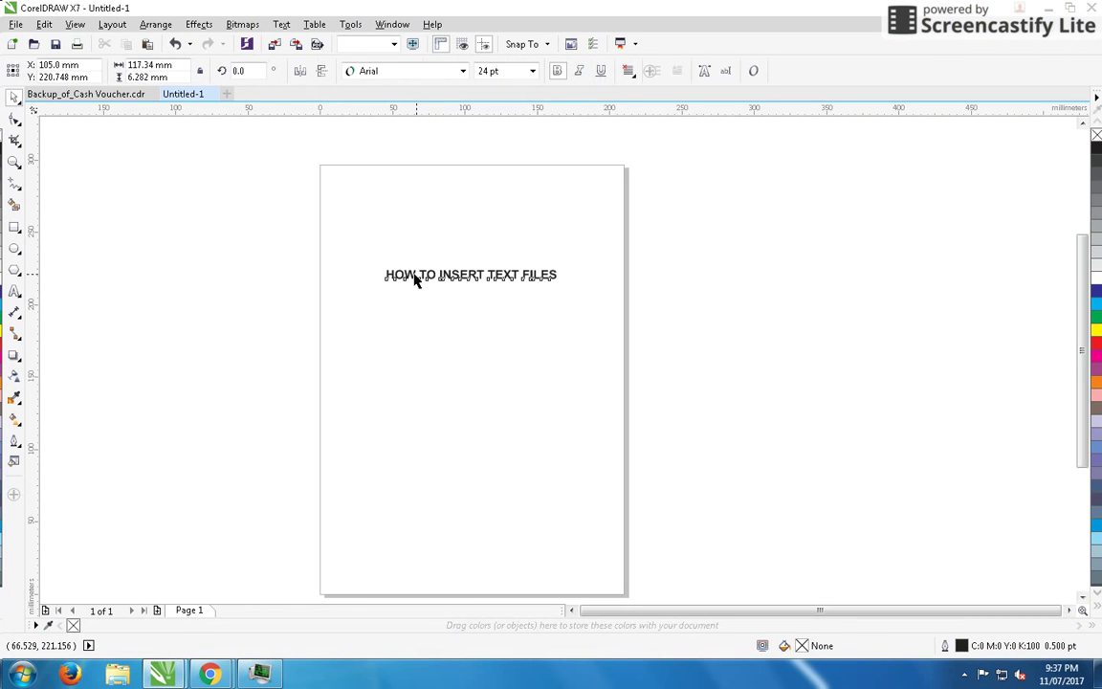
type("SUPPOS")
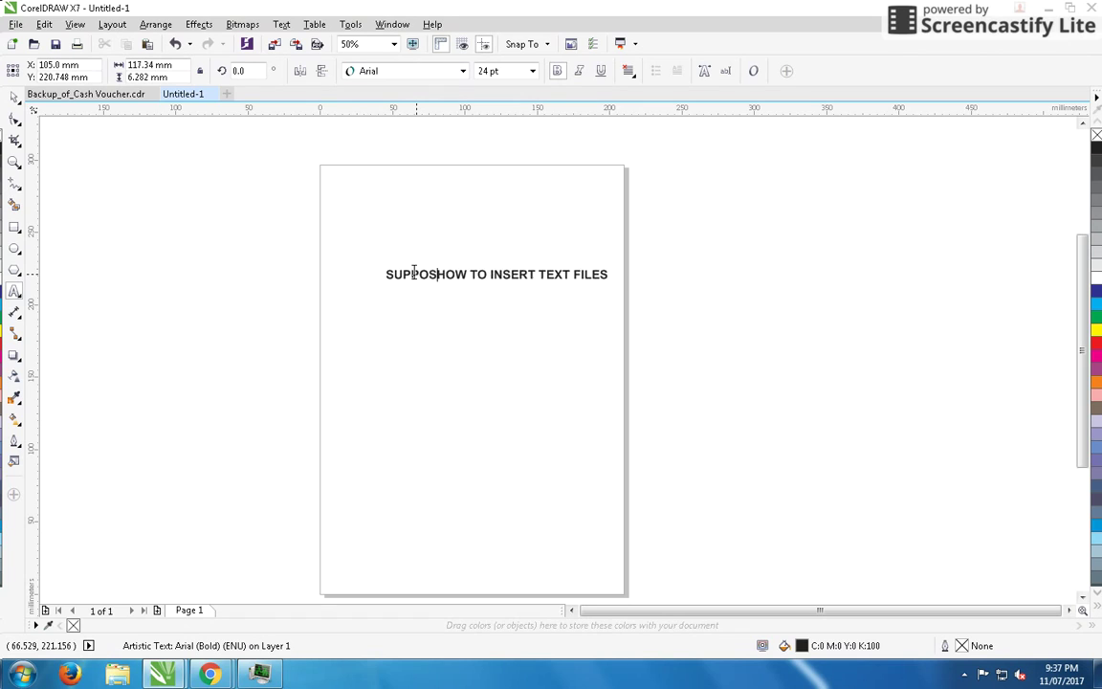
type("E THIS")
key("Return")
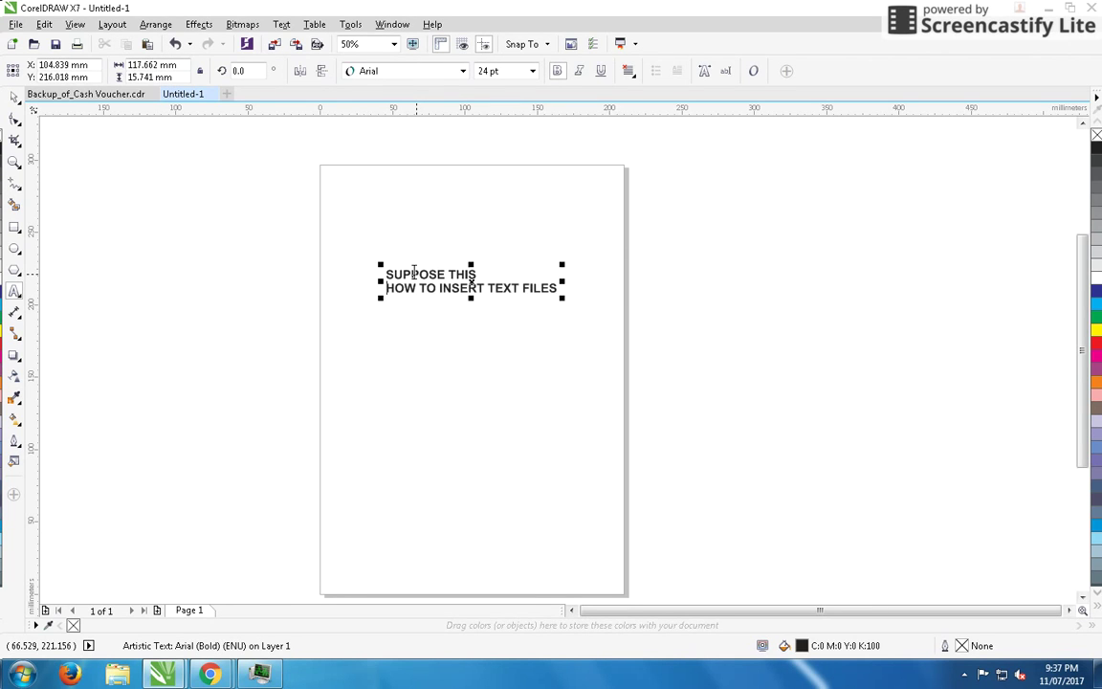
type("IS \\")
key("Return")
key("BackSpace")
key("BackSpace")
key("Return")
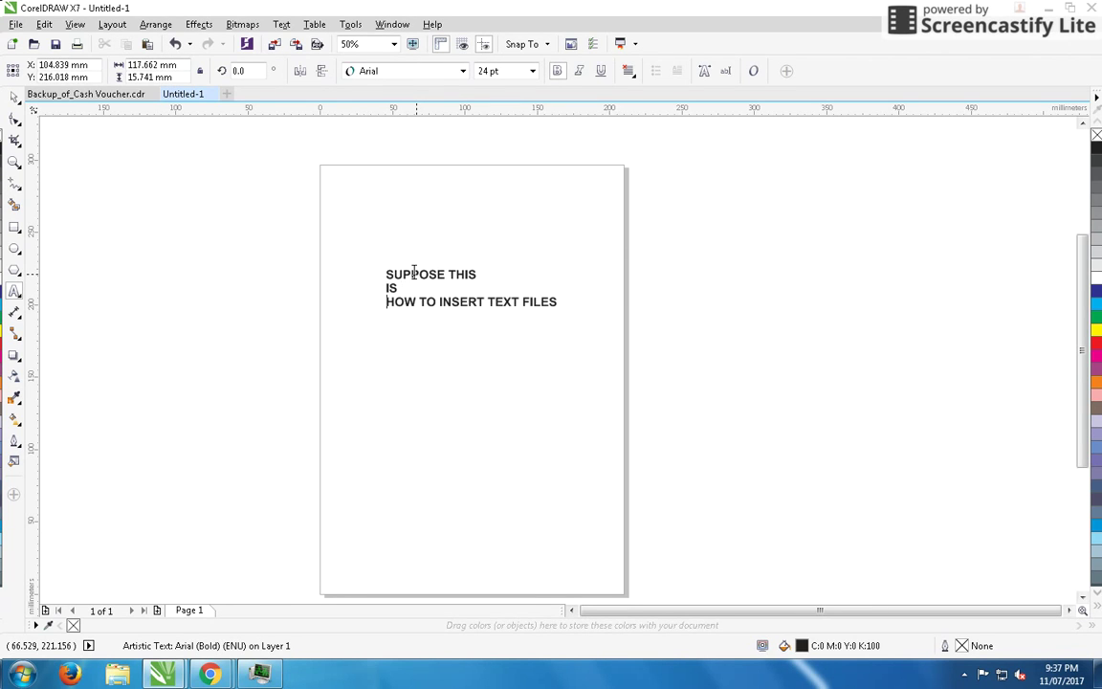
type("LETTER HEAD")
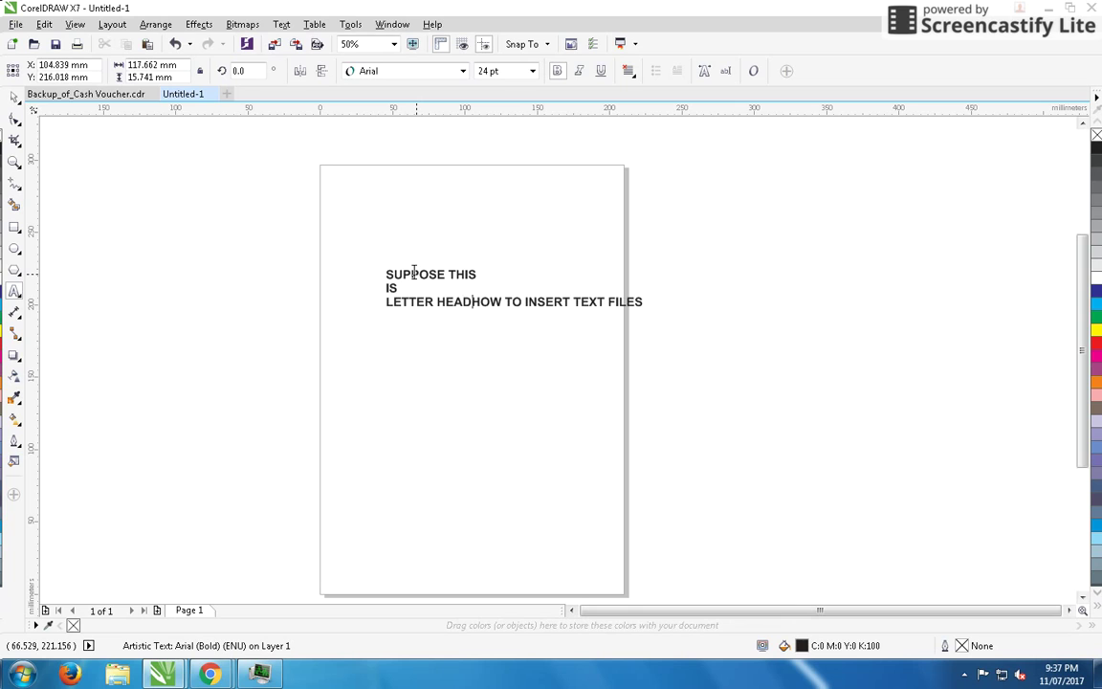
key("Return")
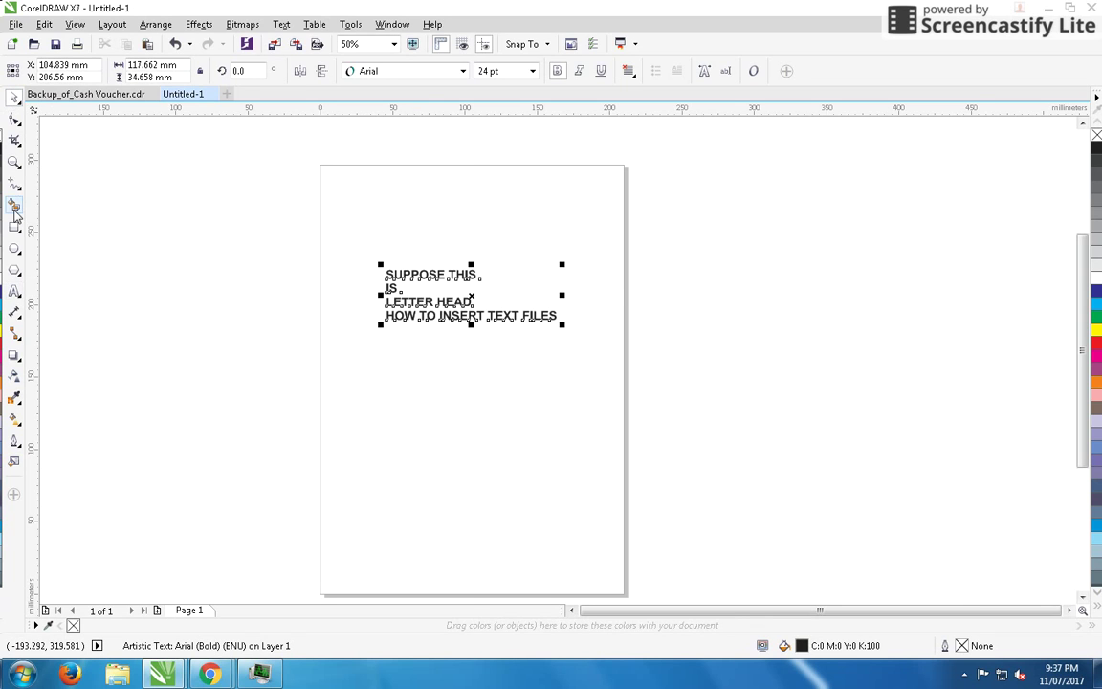
double_click(14, 227)
- Draw a dark blue band across the page top and slant its lower edge
mouse_move(319, 164)
left_mouse_down()
mouse_move(378, 185)
mouse_move(625, 219)
left_mouse_up()
left_click(1096, 287)
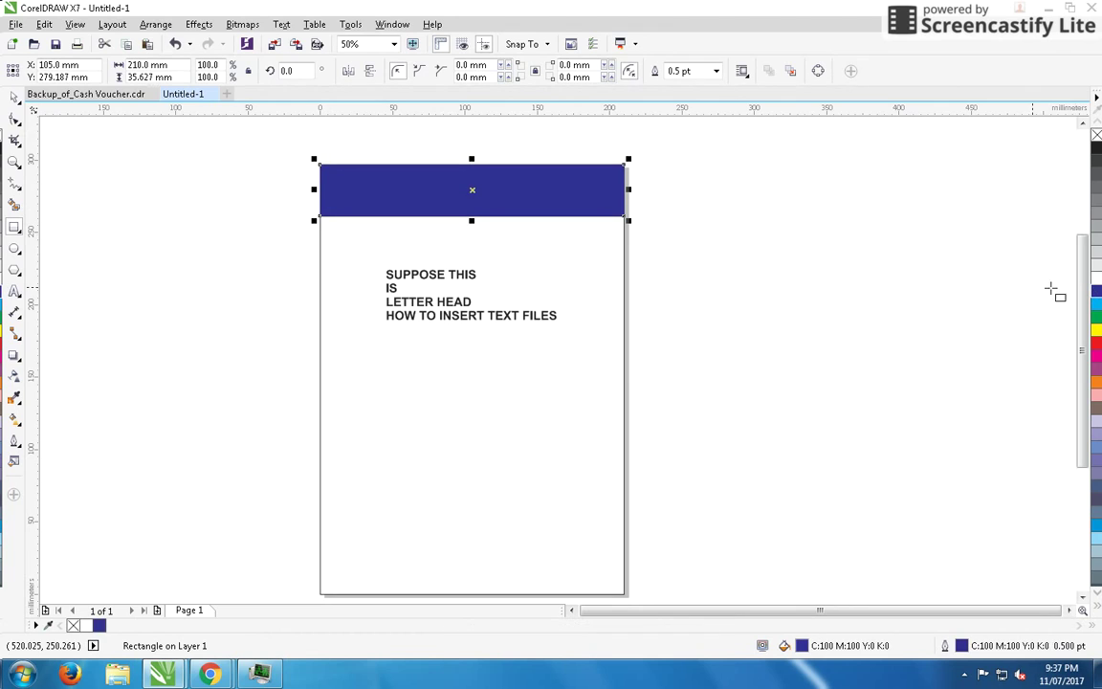
key("space")
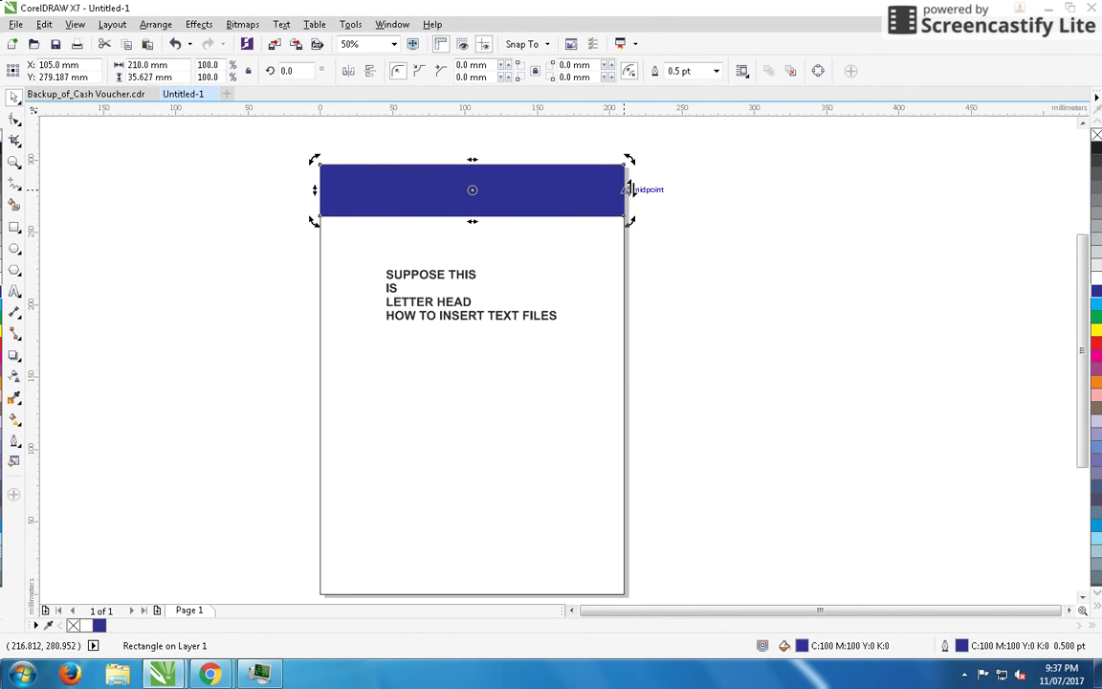
left_click(15, 117)
key("ctrl+q")
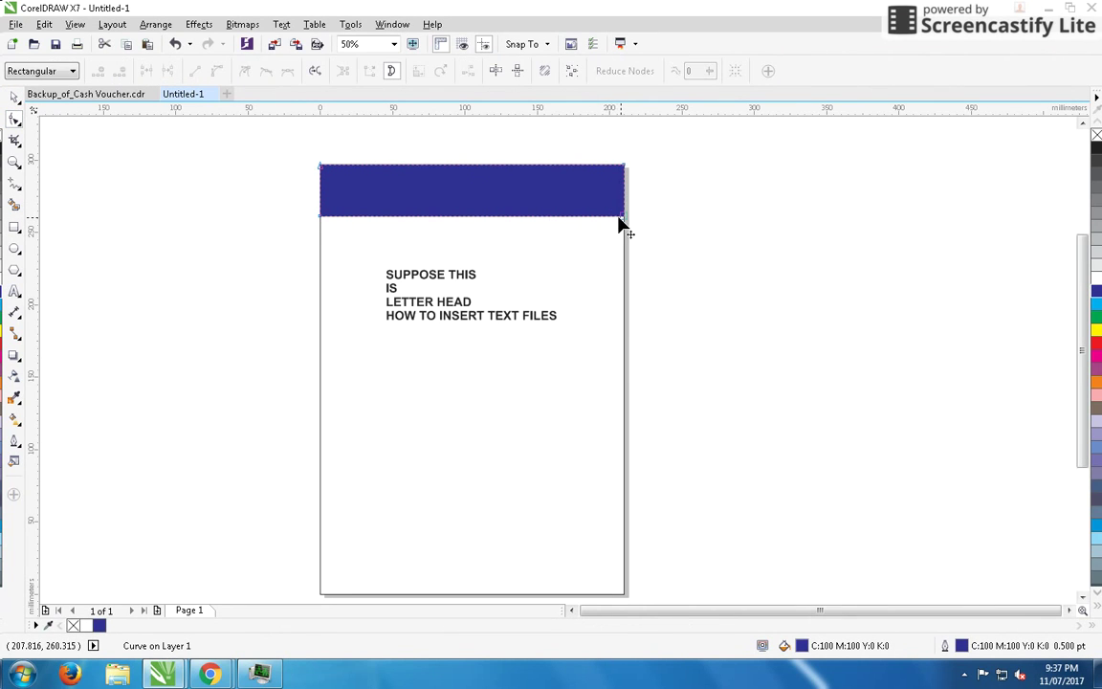
left_click_drag(619, 224, 624, 202)
left_click(14, 97)
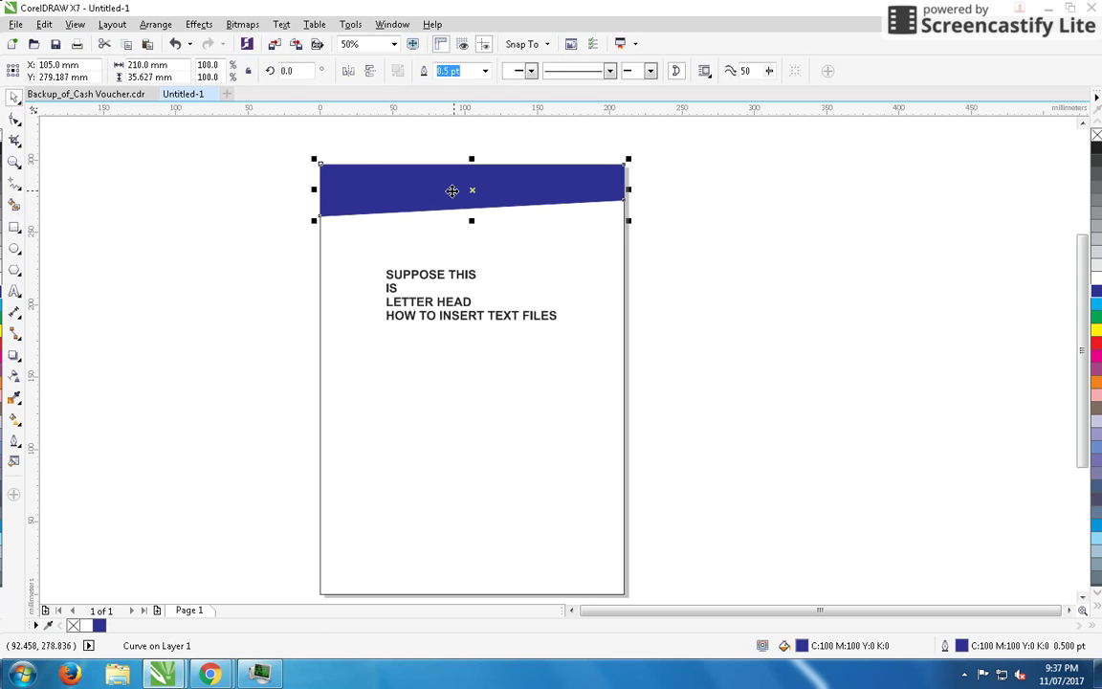
- Duplicate the band, mirror it vertically, align it to the page bottom, and make it red
left_click_drag(452, 191, 451, 422)
left_click(371, 80)
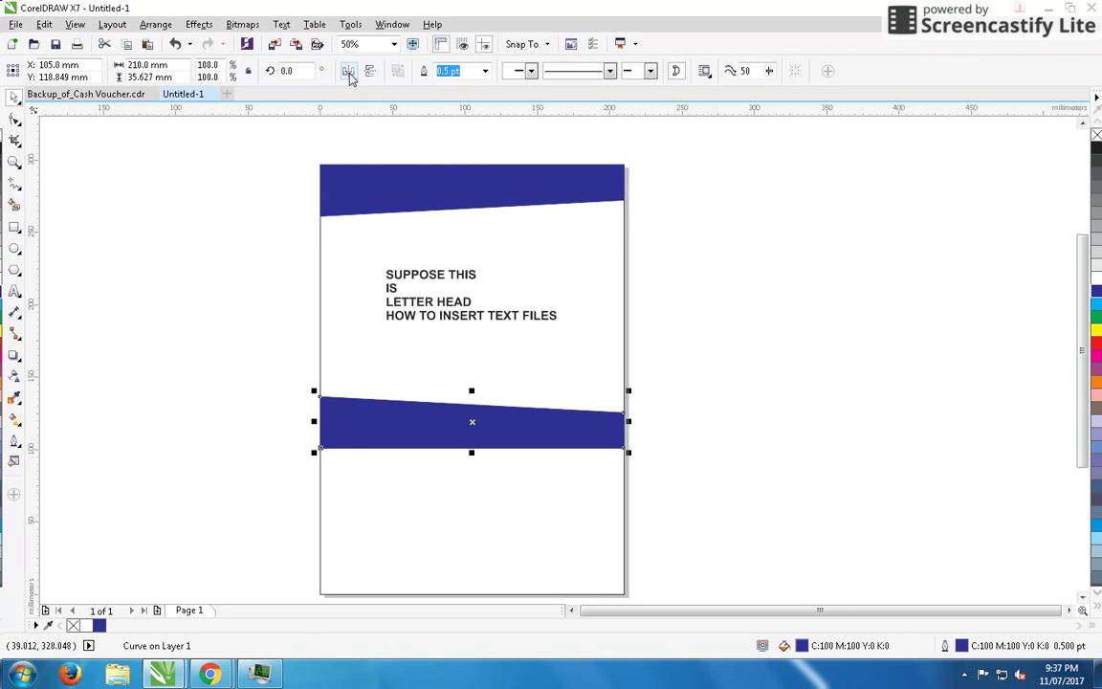
left_click(369, 184, "shift")
key("b")
left_click(578, 440)
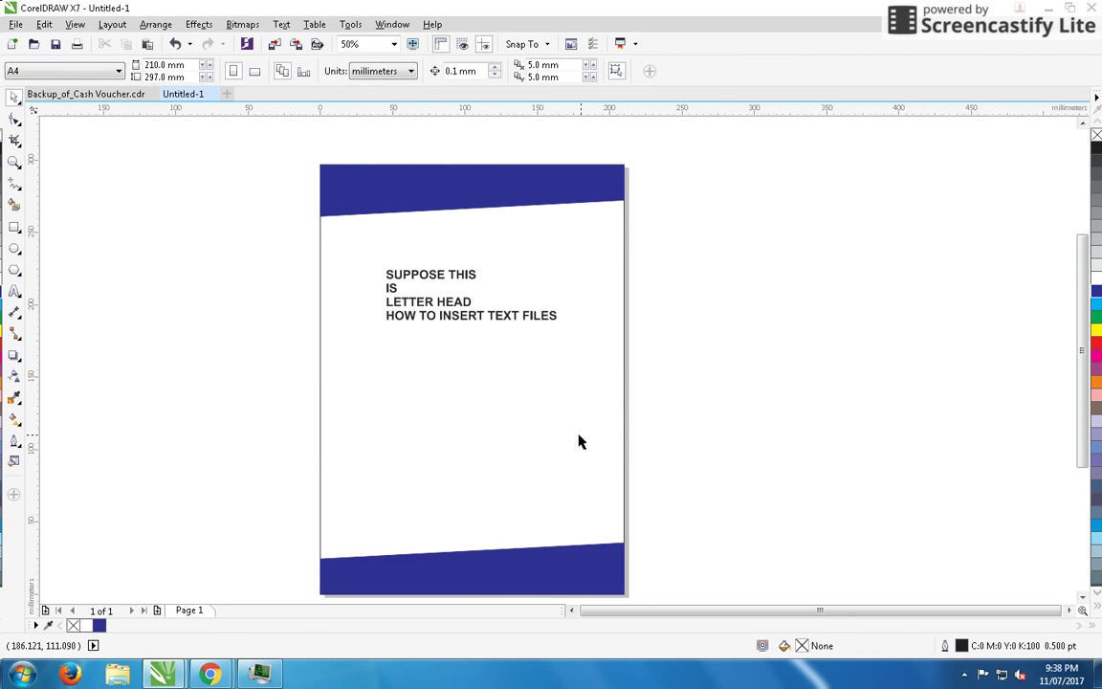
scroll(572, 401, "down", 2)
left_click(612, 487)
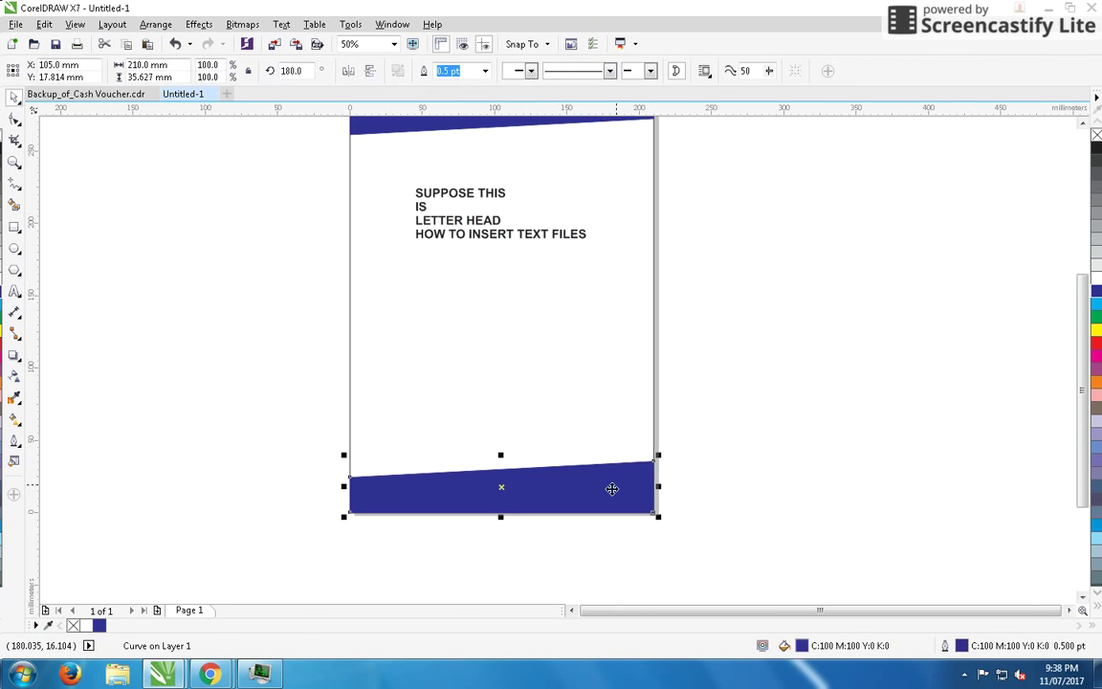
left_click(1097, 343)
left_click(844, 325)
- Fit the whole page in view and select the heading text block
key("shift+F4")
left_click(561, 349)
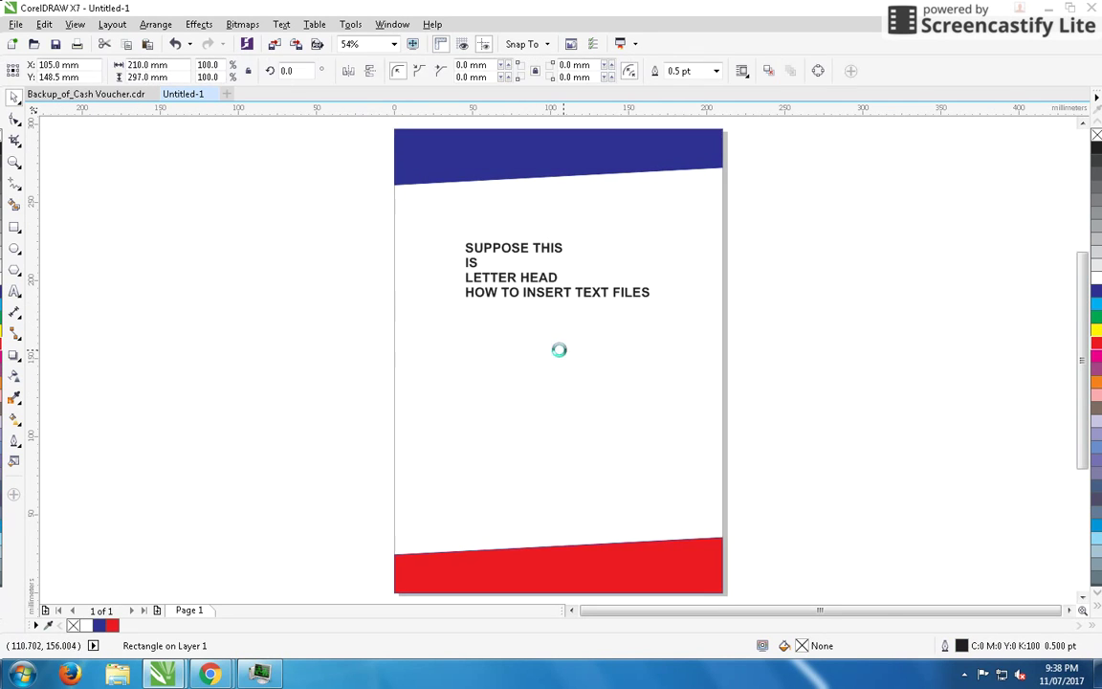
key("Escape")
left_click(537, 298)
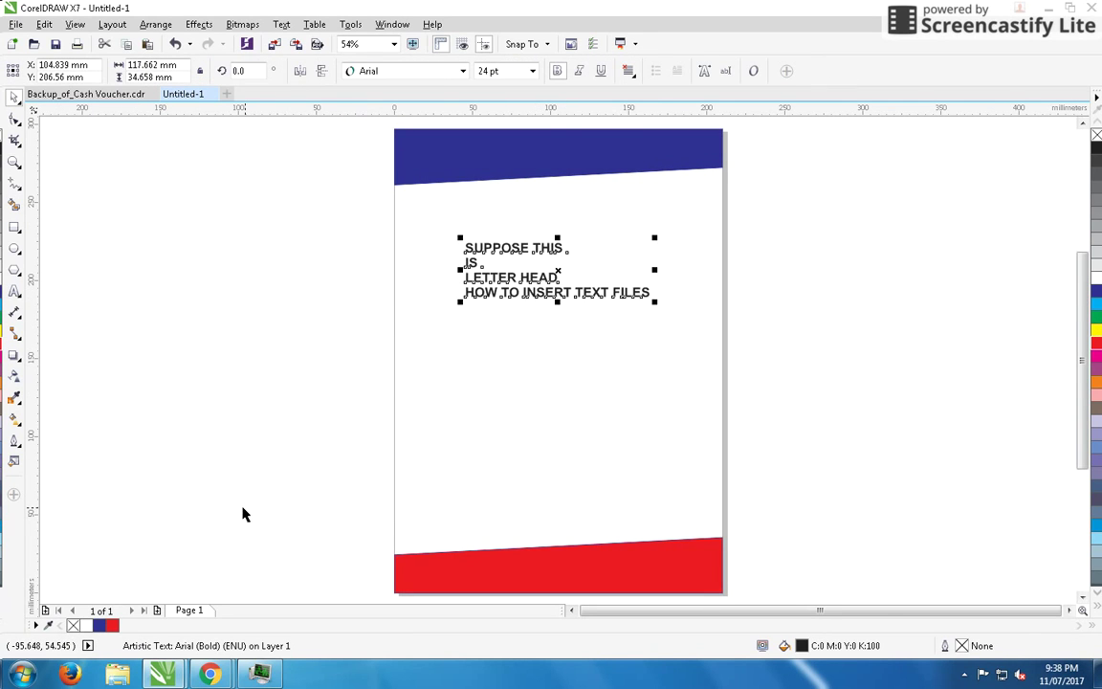
- Replace all four heading lines with the note 'OPEN WORD FILE'
double_click(520, 293)
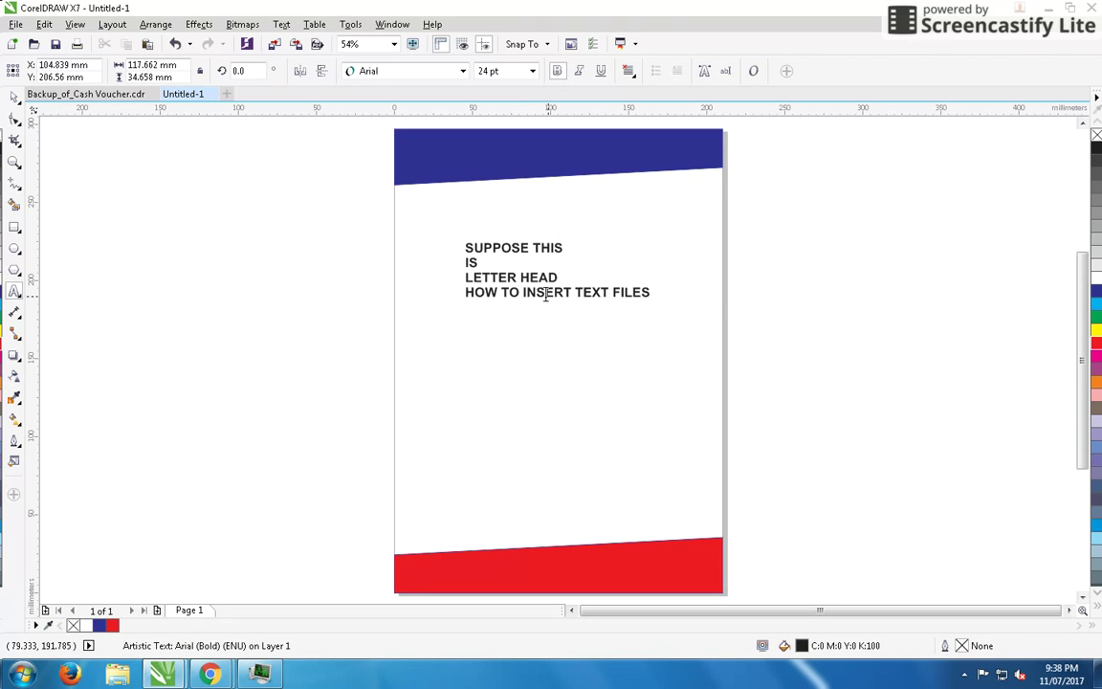
key("ctrl+a")
type("OPEN")
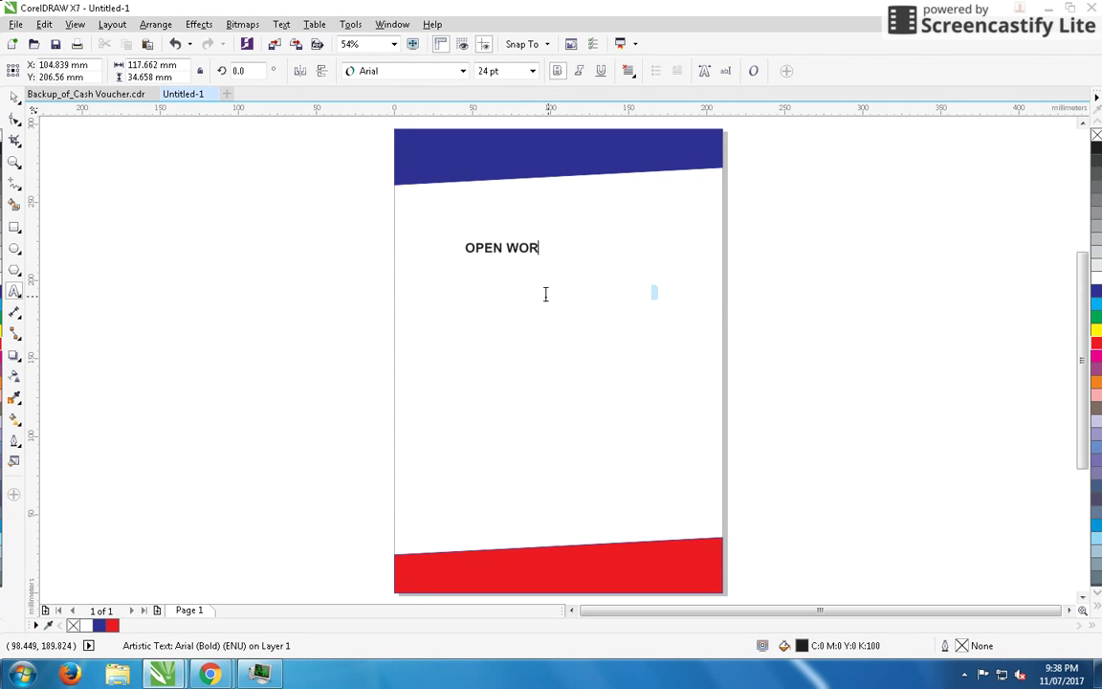
key("Escape")
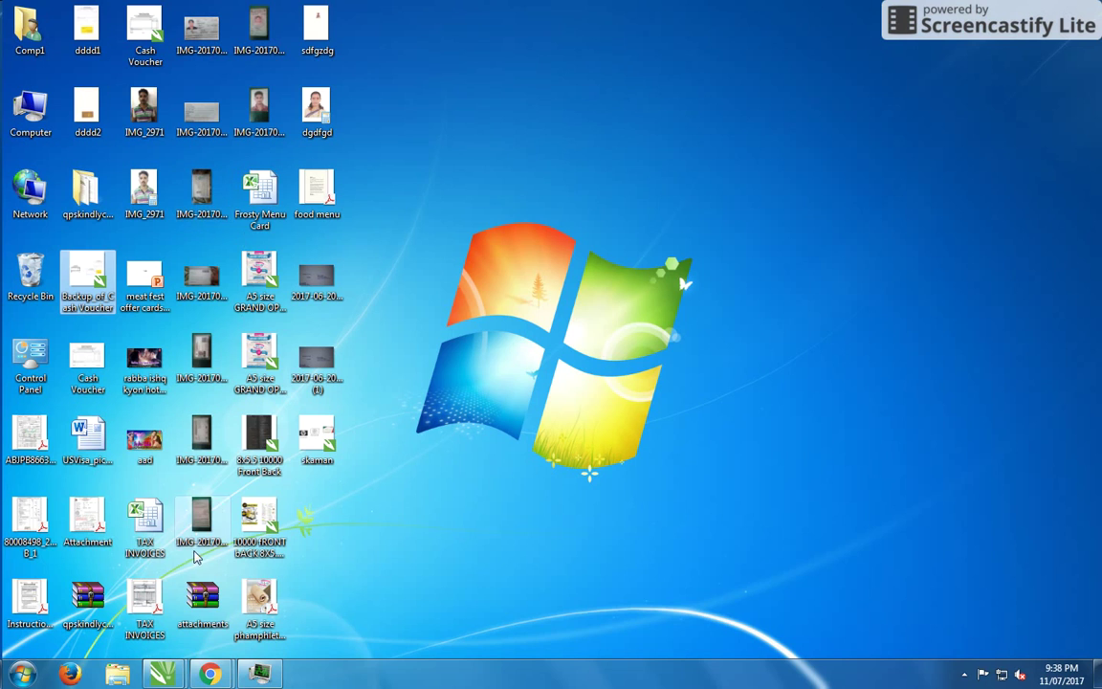
mouse_move(210, 674)
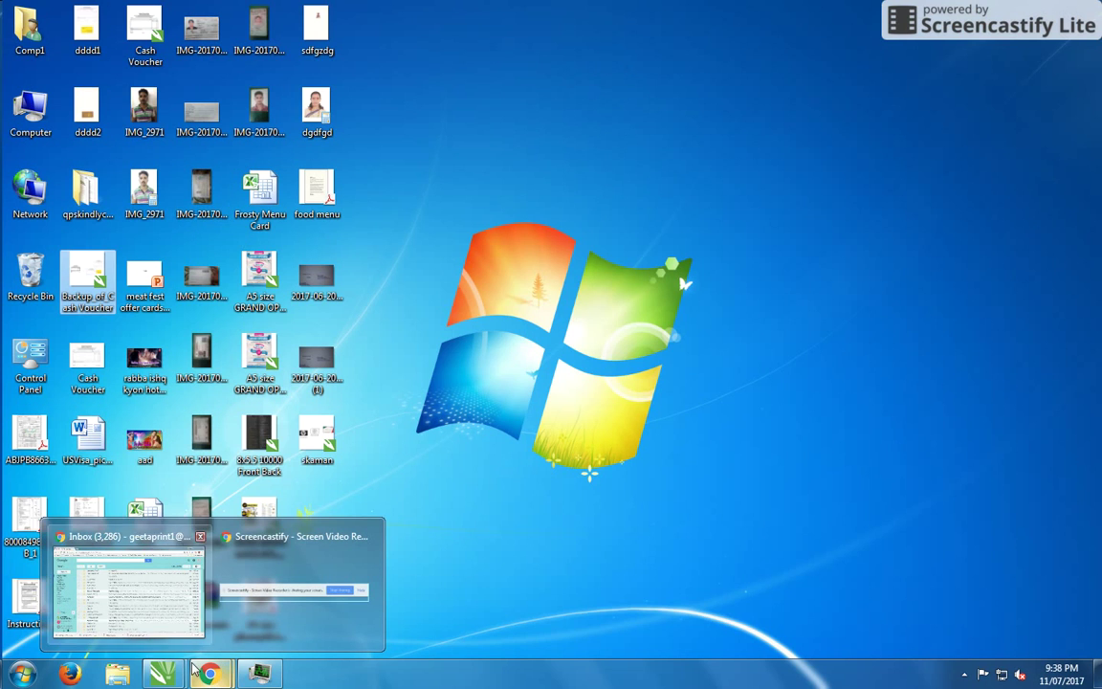
- Search Chrome for 'SACHIN TENDULKAR' and open the Wikipedia article
left_click(128, 588)
left_click(174, 14)
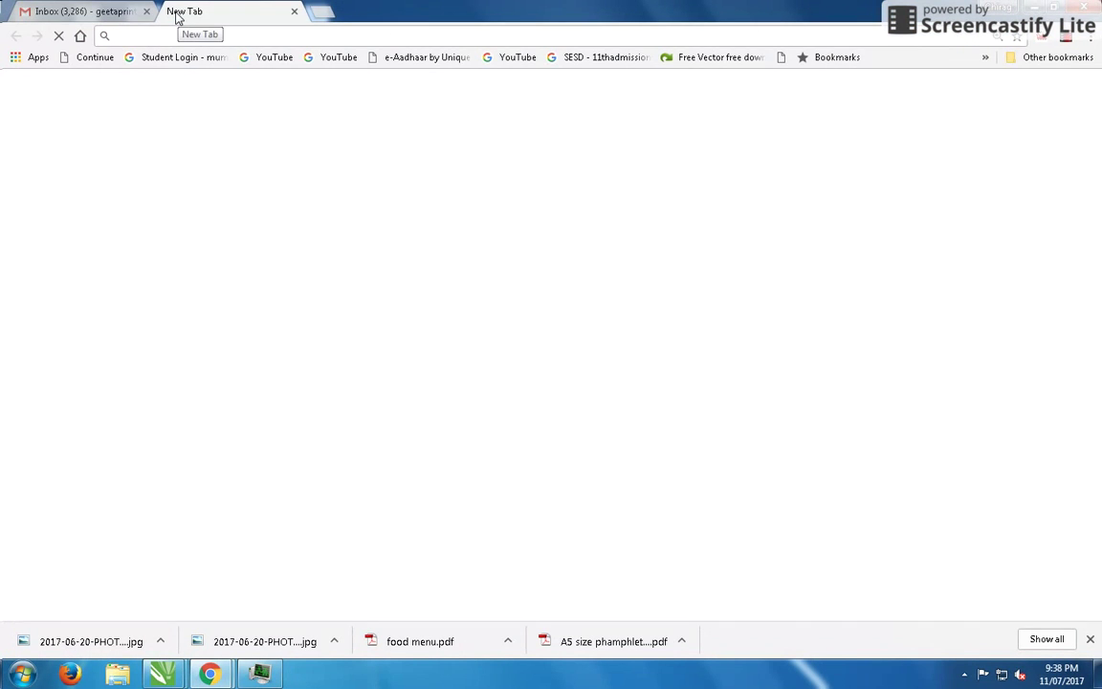
type("SACHIN TE")
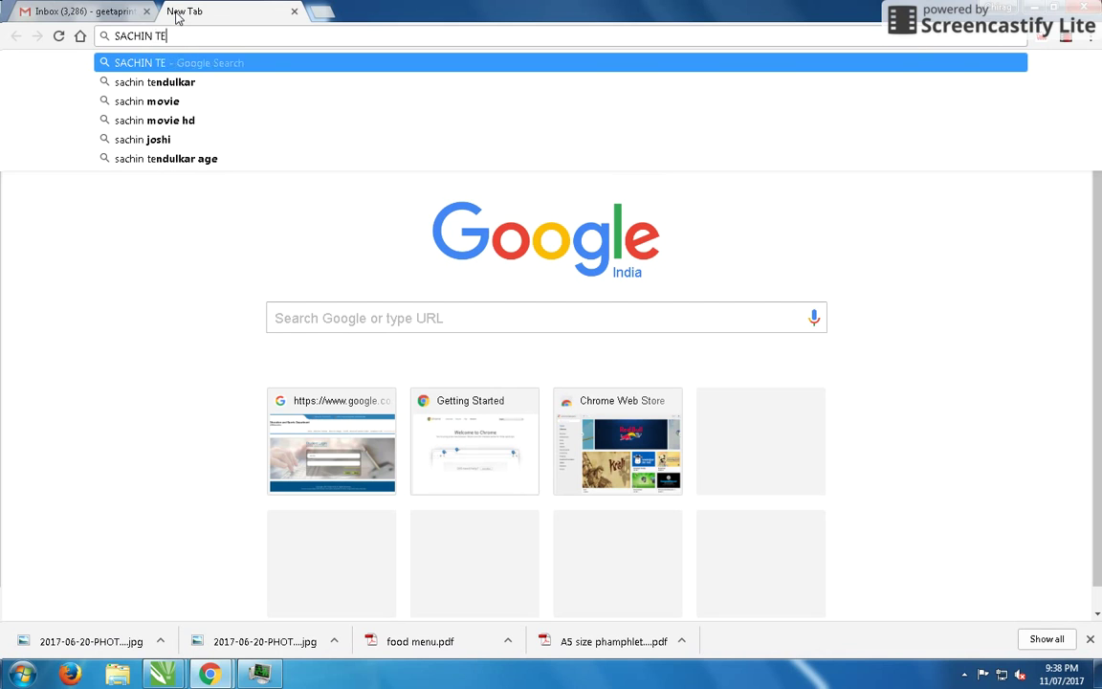
type("NDULKAR")
key("Return")
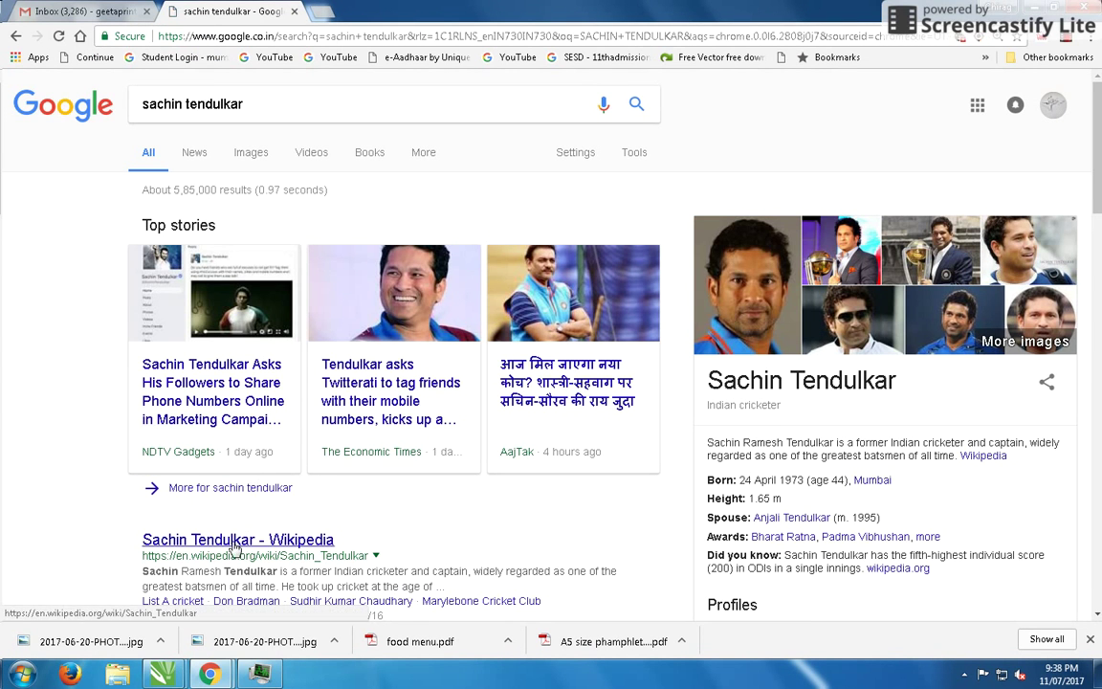
left_click(234, 550)
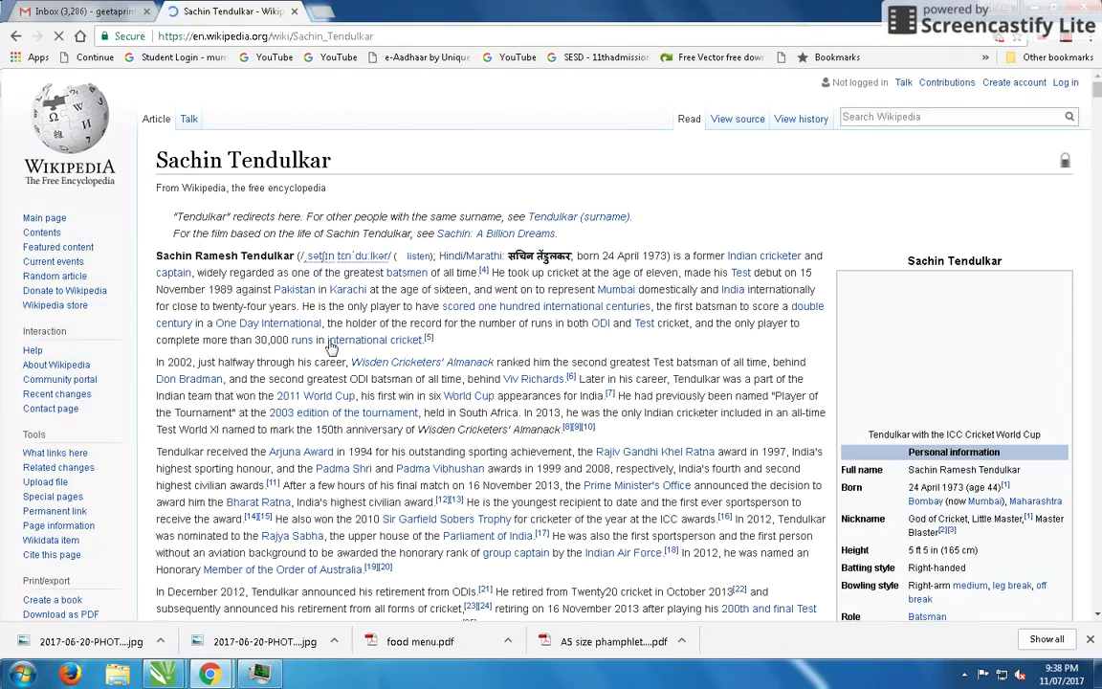
- Copy the article text from Early years down to the Injuries heading, then return to CorelDRAW
left_click_drag(156, 256, 475, 407)
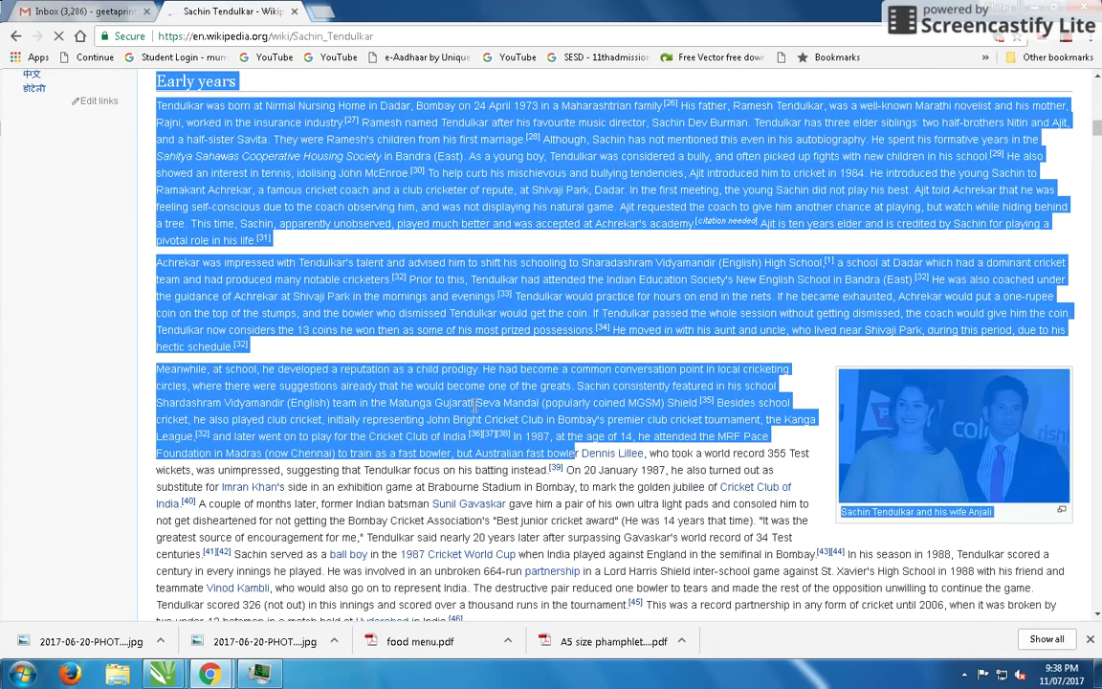
left_click_drag(143, 103, 658, 566)
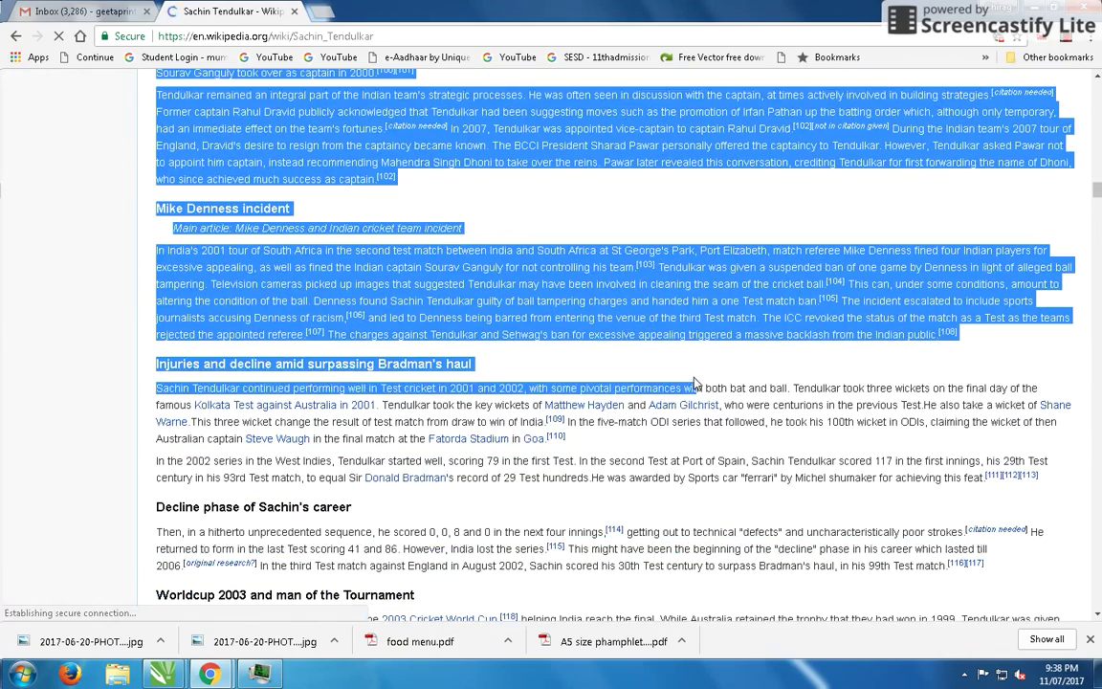
left_click_drag(658, 567, 184, 658)
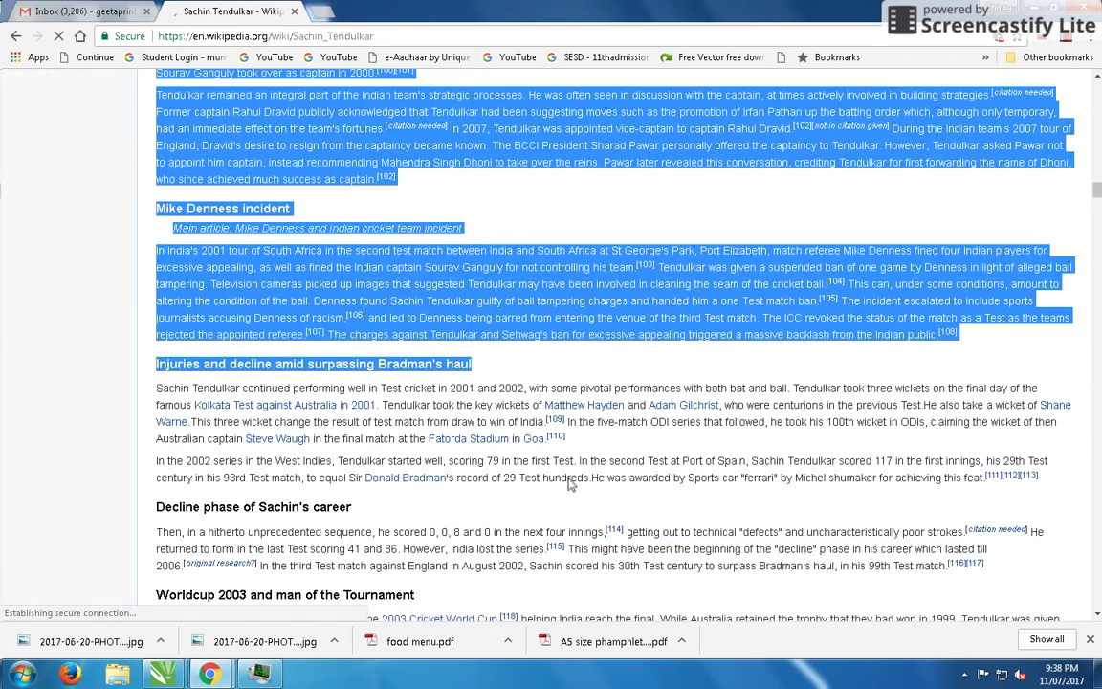
left_click(162, 674)
- Launch Microsoft Word 2010 from a Start menu search for 'WORD'
left_click(244, 545)
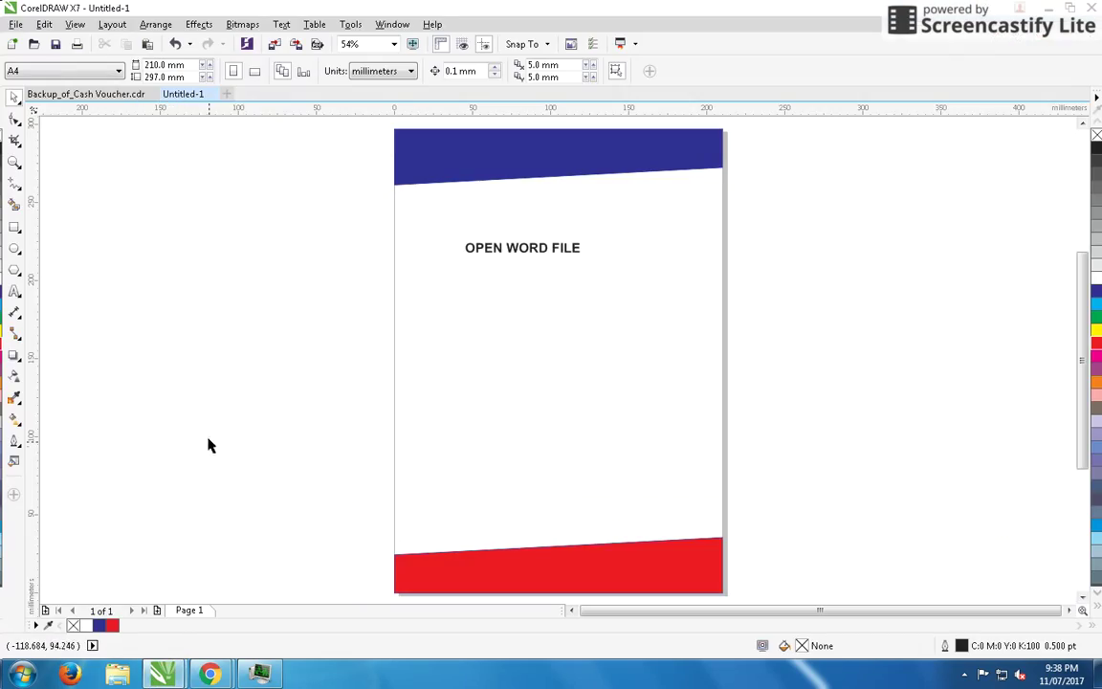
left_click(25, 675)
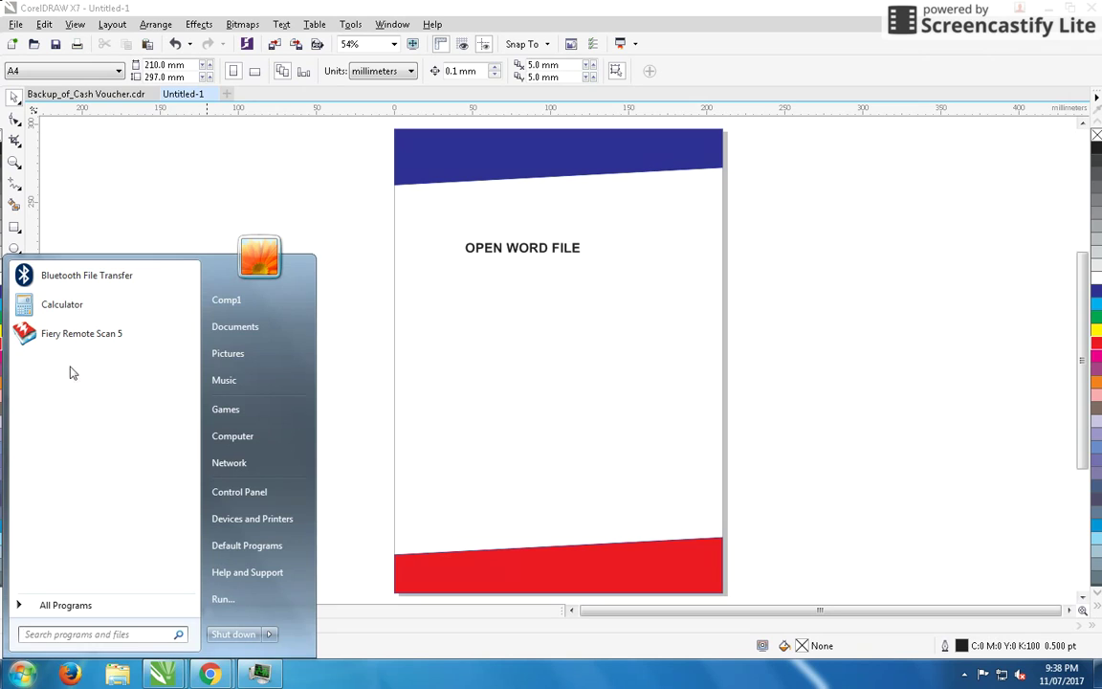
type("WORD")
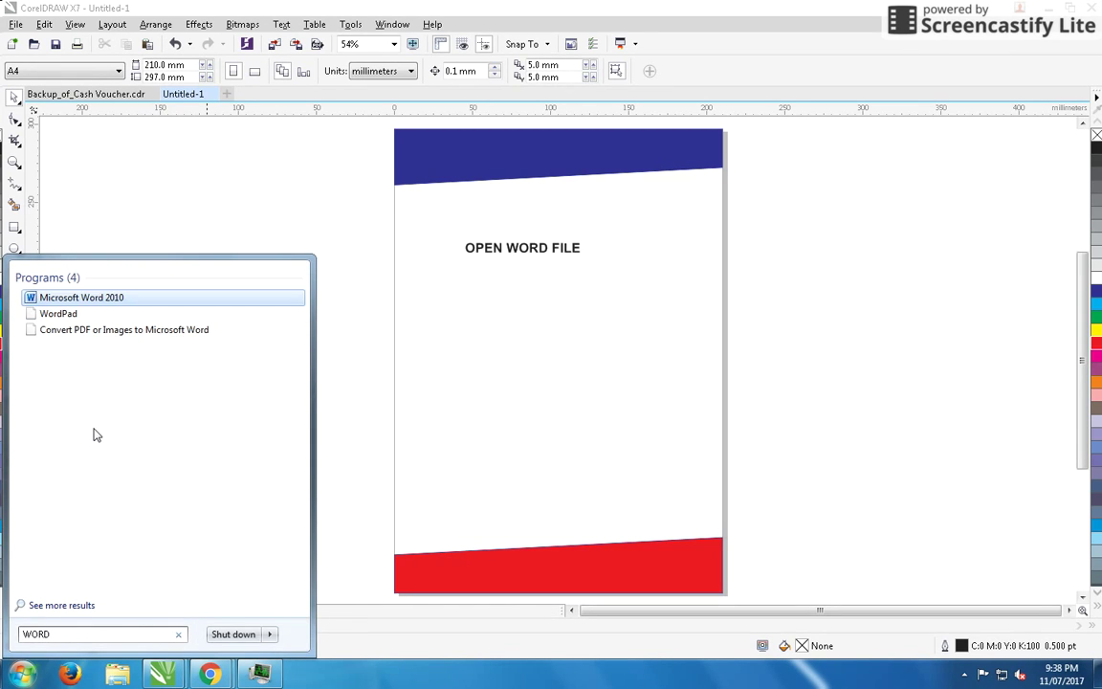
key("Return")
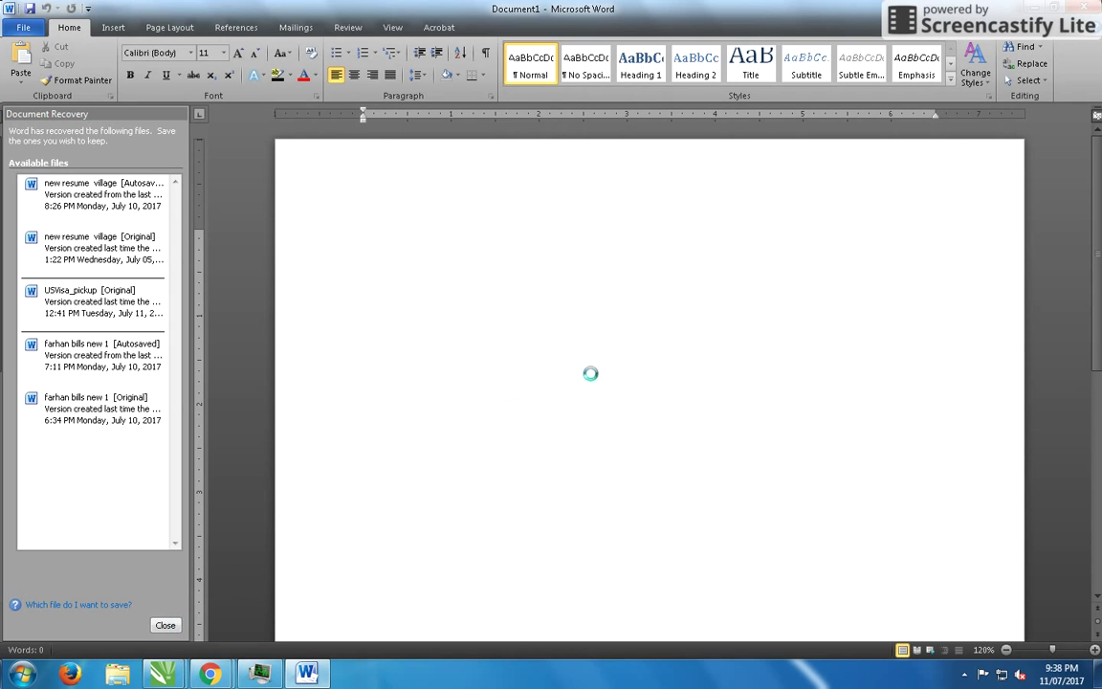
- Paste the article and format it as justified, dark, 10-point No Spacing text
key("ctrl+v")
key("ctrl+a")
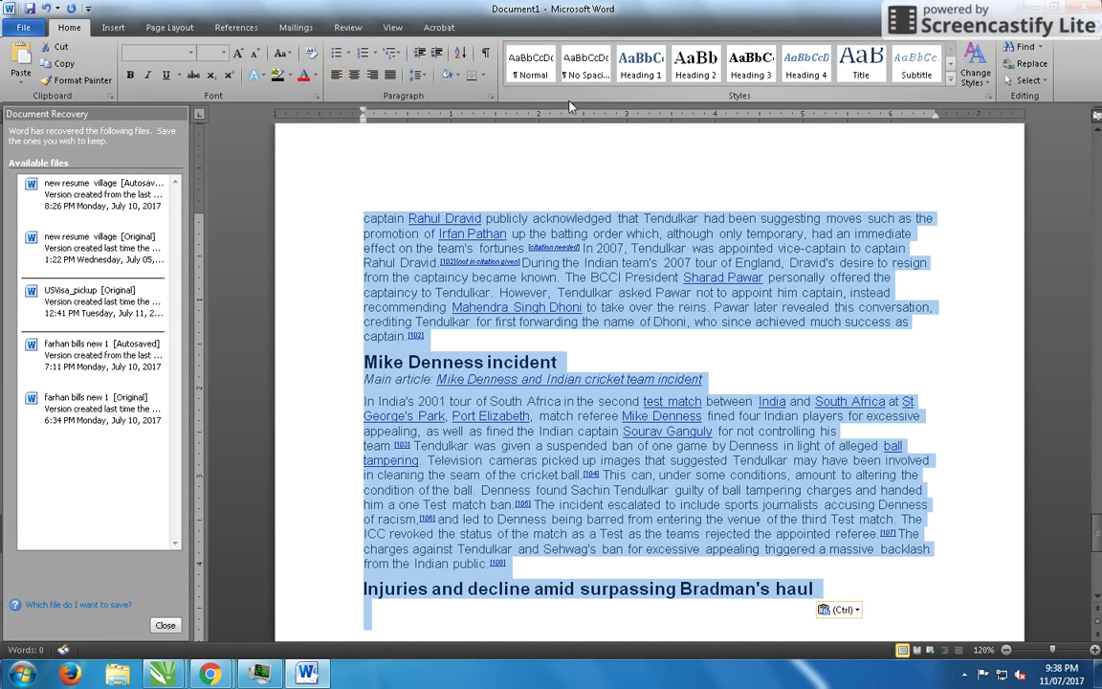
left_click(568, 75)
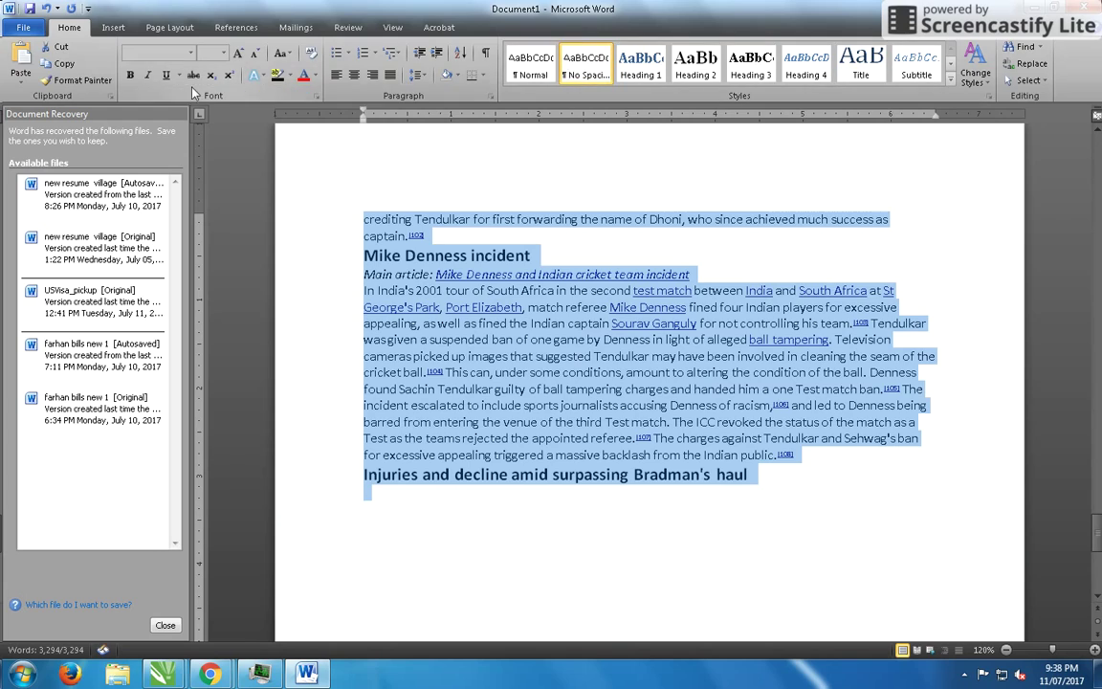
left_click(314, 75)
left_click(320, 122)
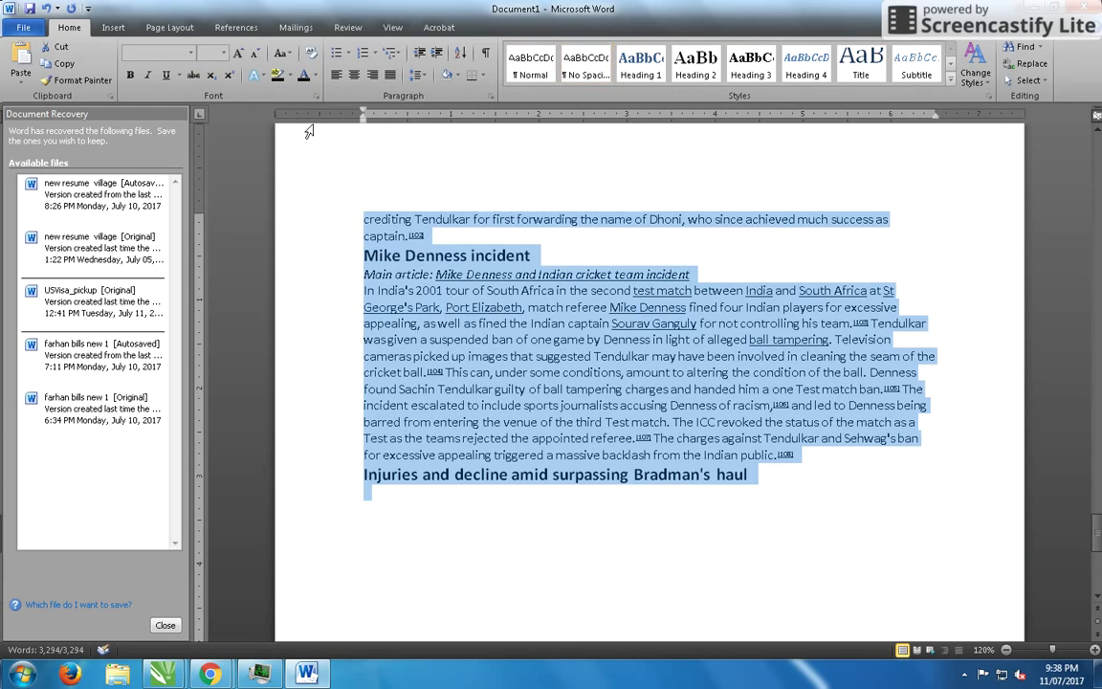
scroll(502, 357, "up", 5)
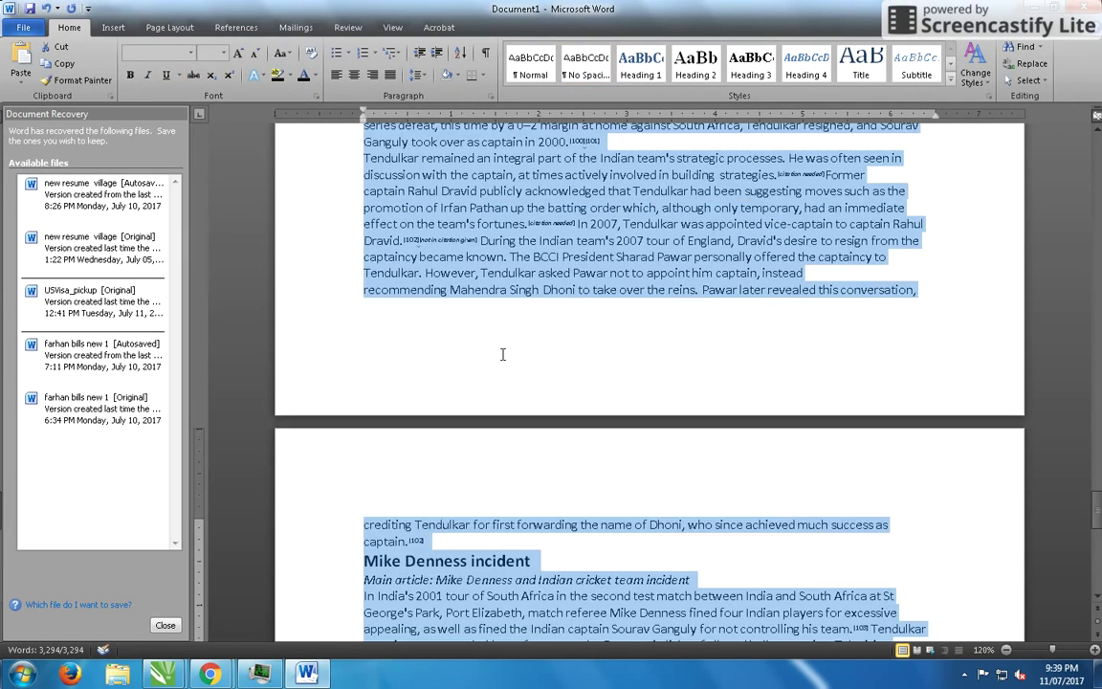
scroll(503, 357, "up", 5)
scroll(504, 359, "up", 10)
scroll(684, 358, "down", 5)
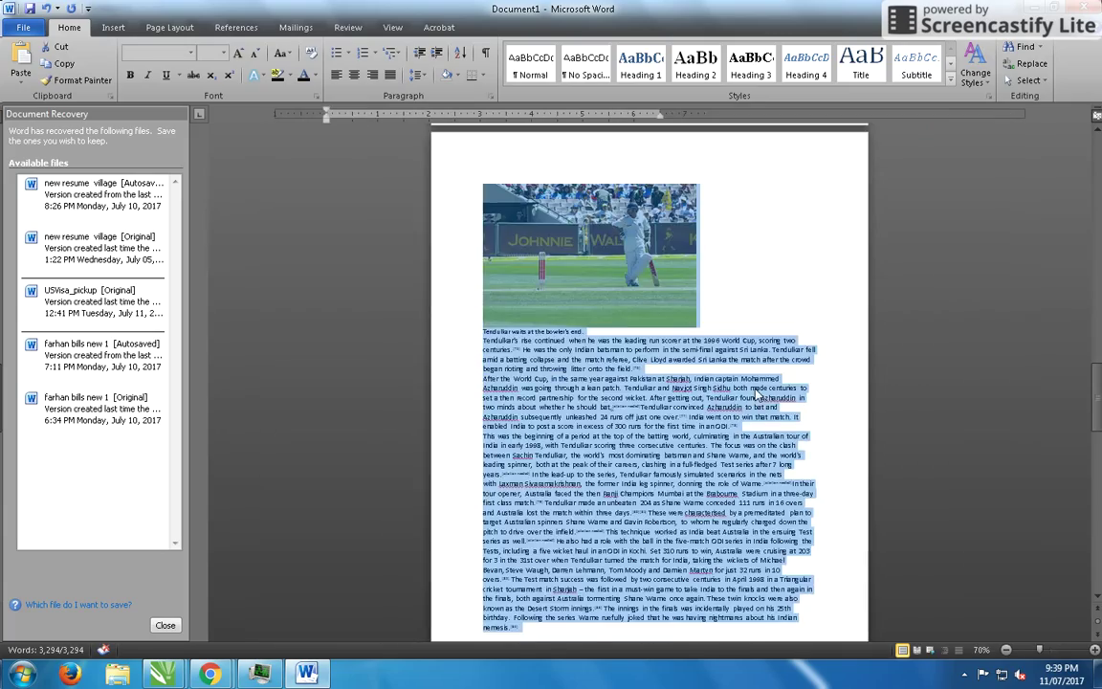
scroll(682, 191, "down", 3)
left_click(388, 79)
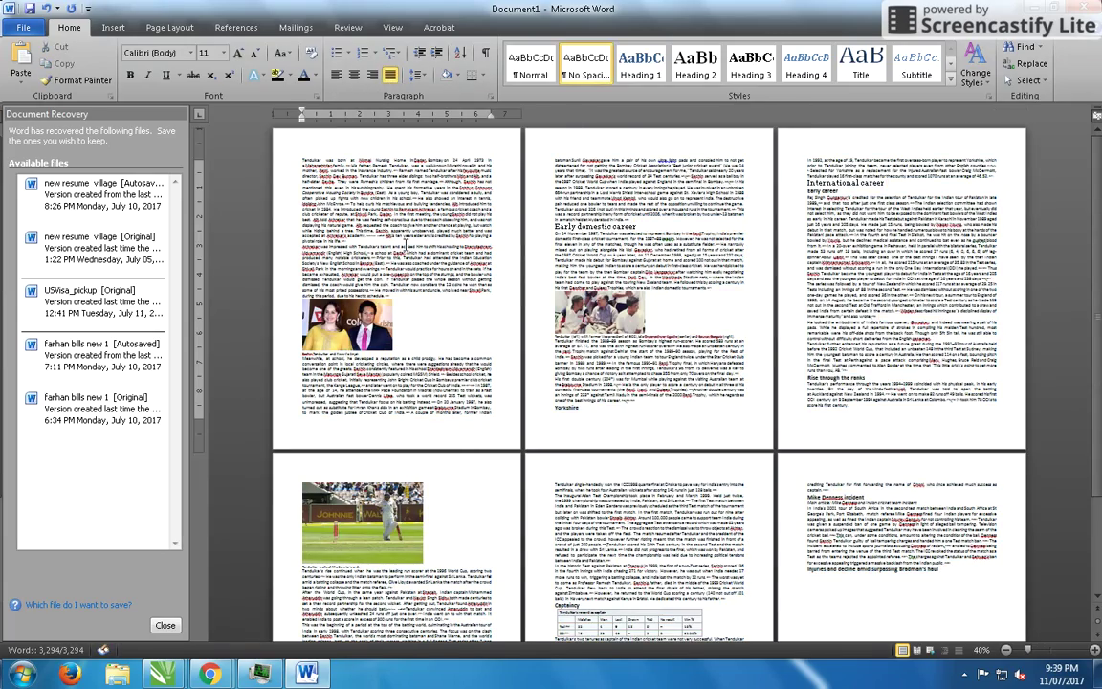
key("ctrl+bracketleft")
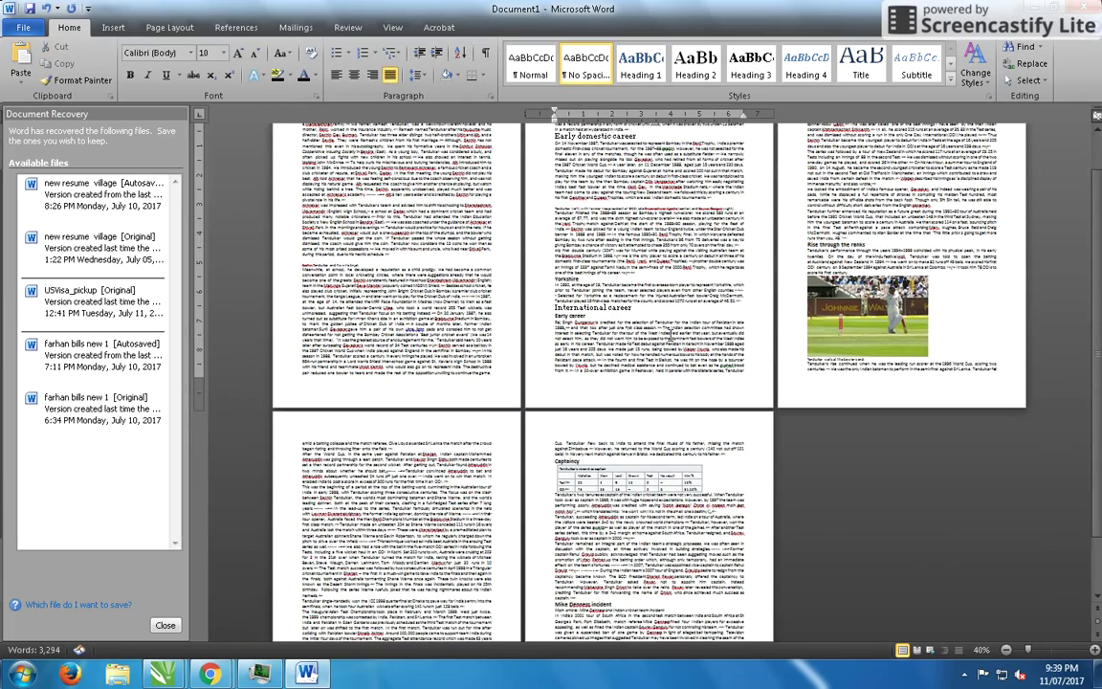
- Dismiss the Document Recovery panel
scroll(753, 269, "down", 2)
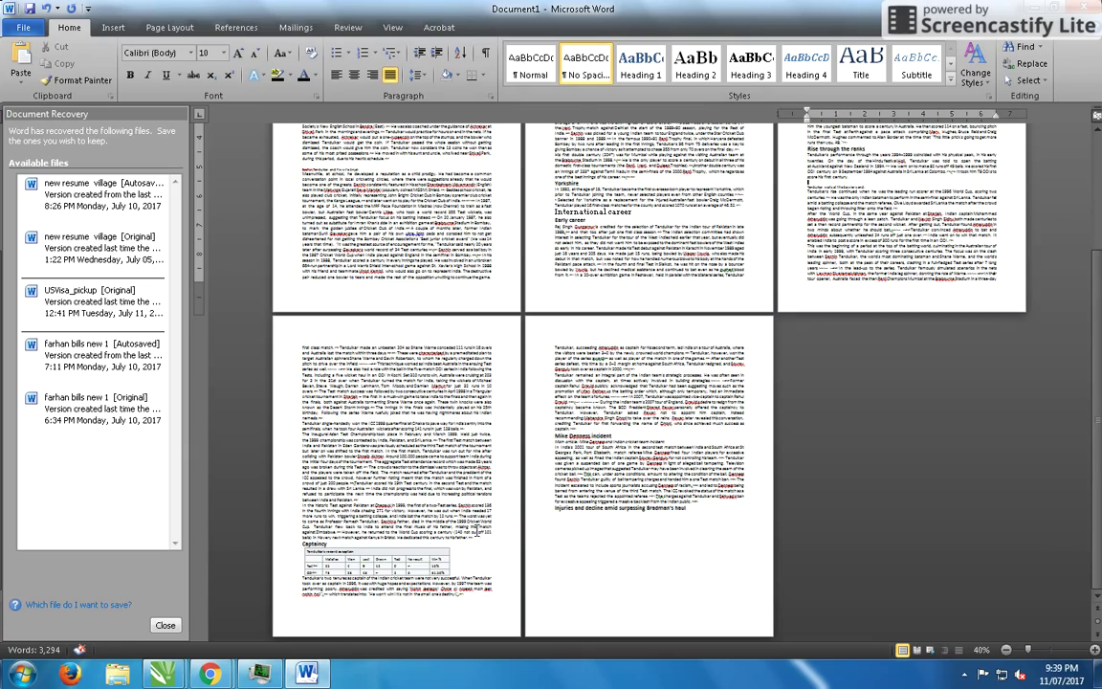
scroll(253, 370, "up", 2)
scroll(253, 370, "up", 1)
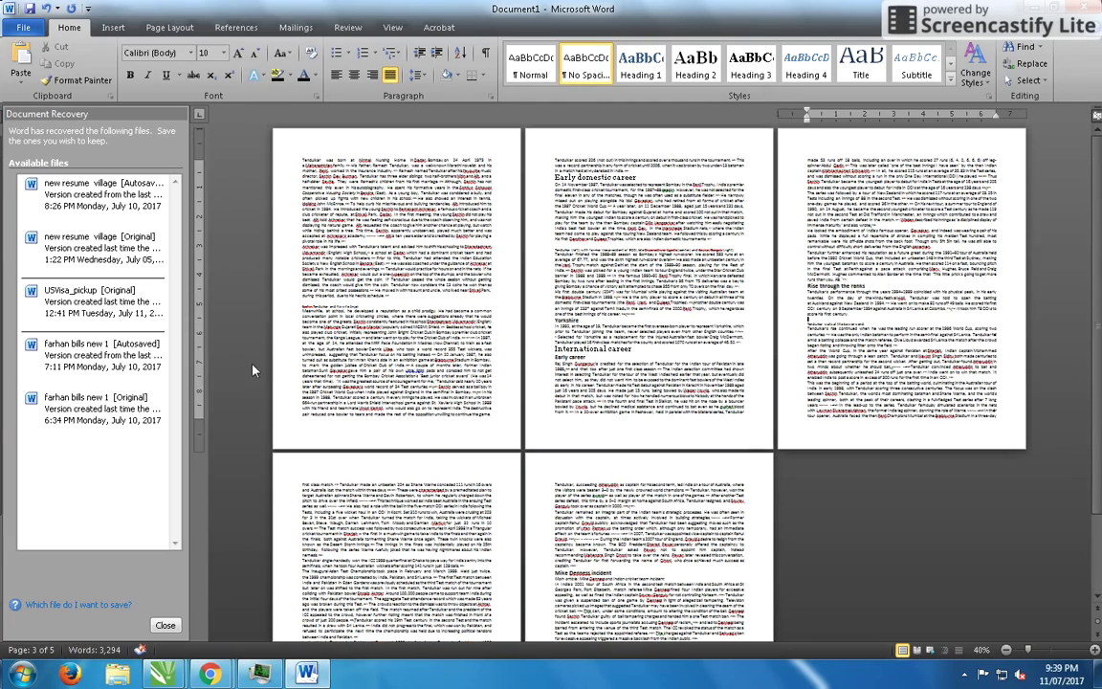
left_click(165, 624)
left_click(371, 233)
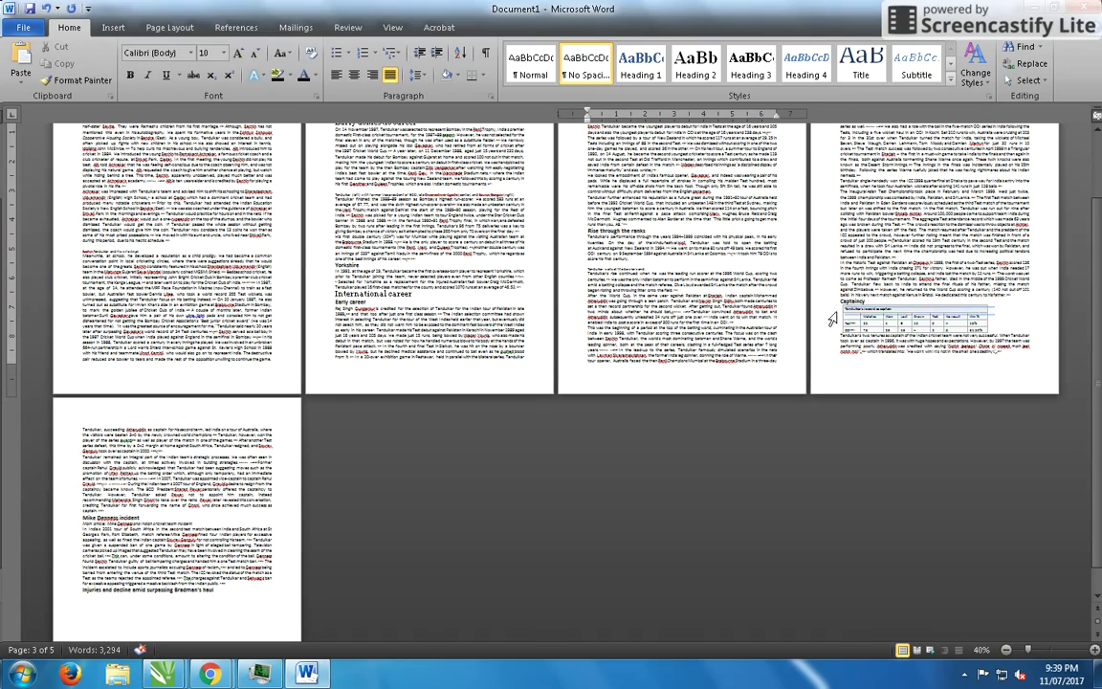
- Delete the Captaincy table from the pasted article
left_click(1024, 317)
left_click(837, 300)
key("BackSpace")
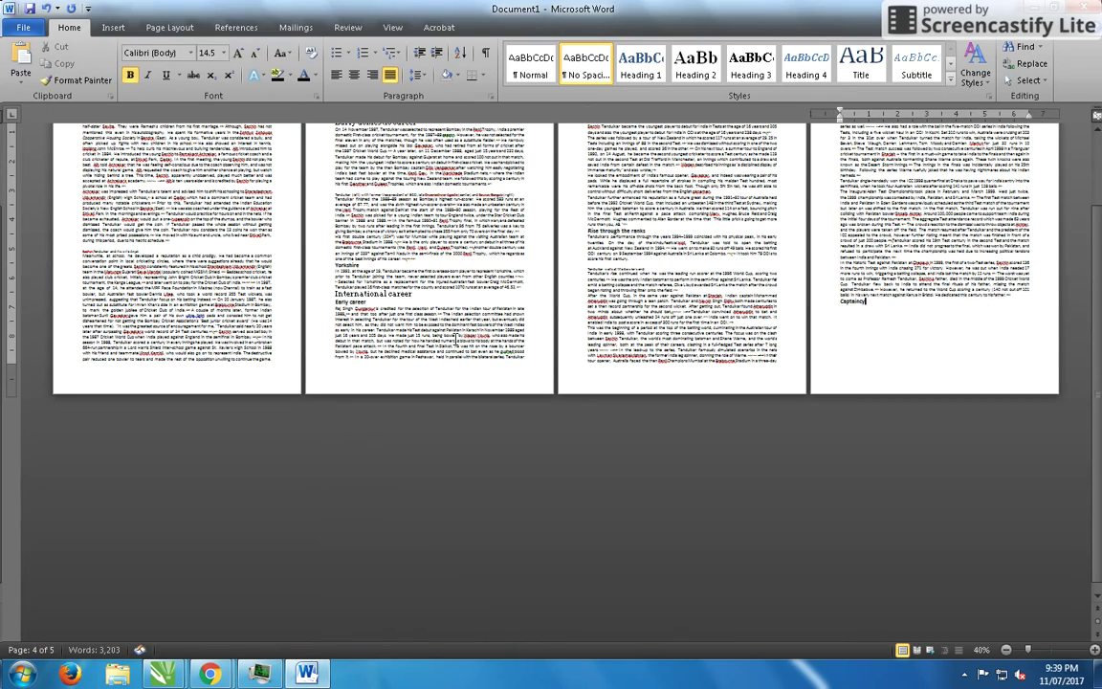
scroll(466, 286, "up", 2, "ctrl")
scroll(466, 286, "up", 5)
scroll(466, 286, "up", 4)
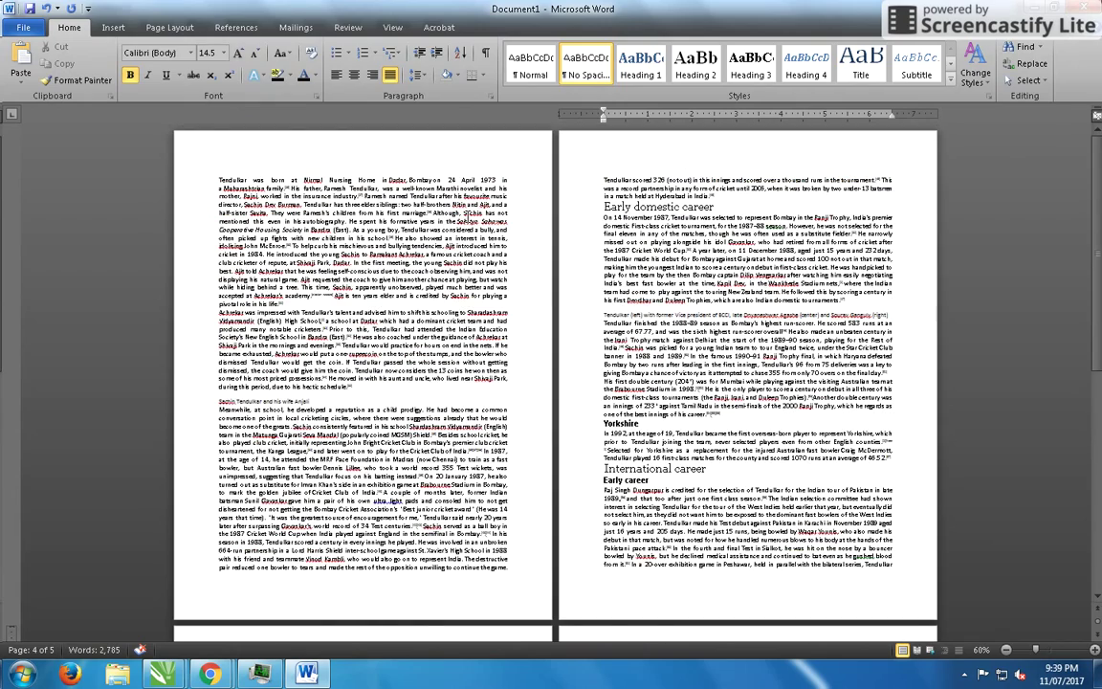
- Review the document's view options and pages, then switch to CorelDRAW
left_click(392, 27)
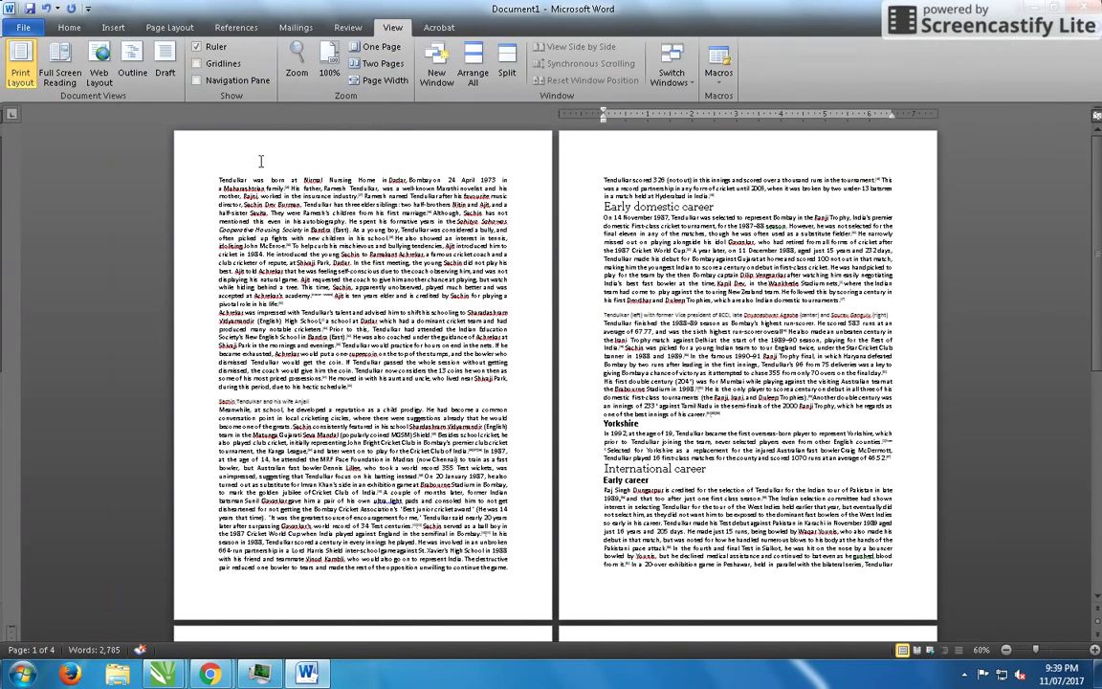
scroll(280, 173, "down", 1, "ctrl")
scroll(14, 170, "up", 1, "ctrl")
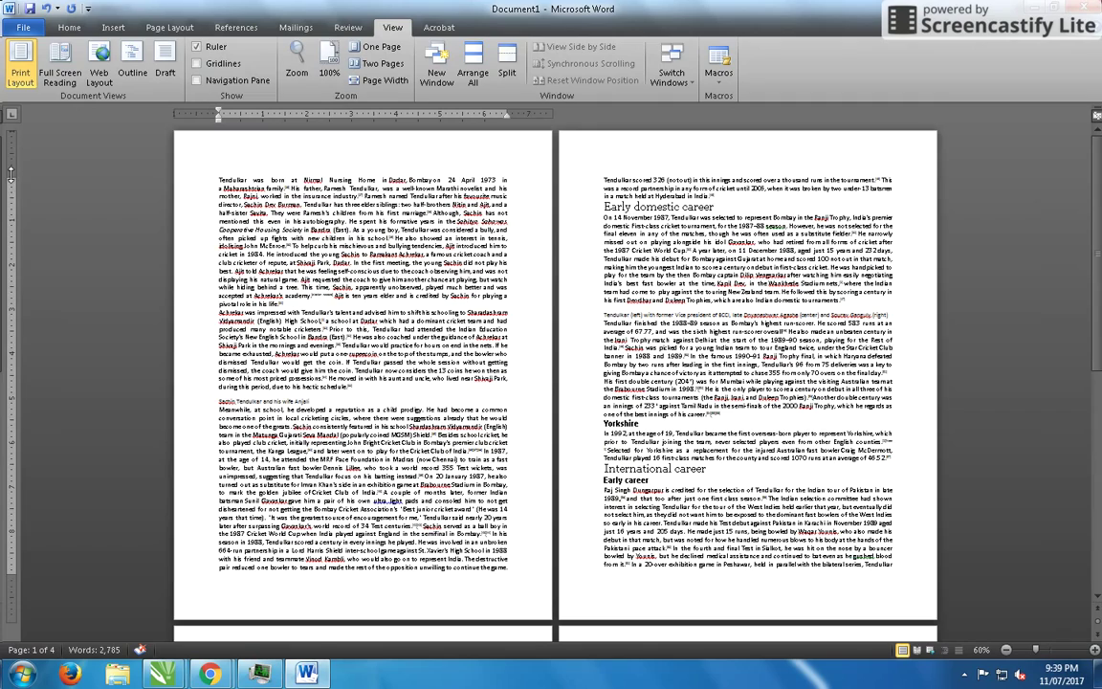
scroll(28, 383, "down", 1)
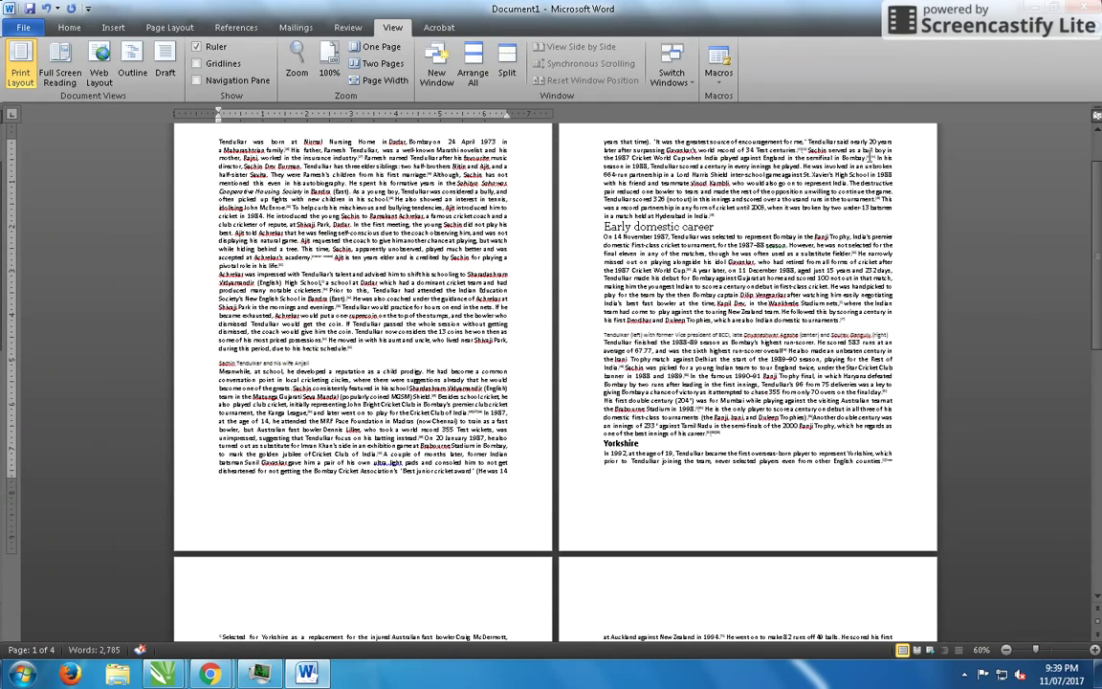
scroll(536, 345, "up", 2)
key("alt+Tab")
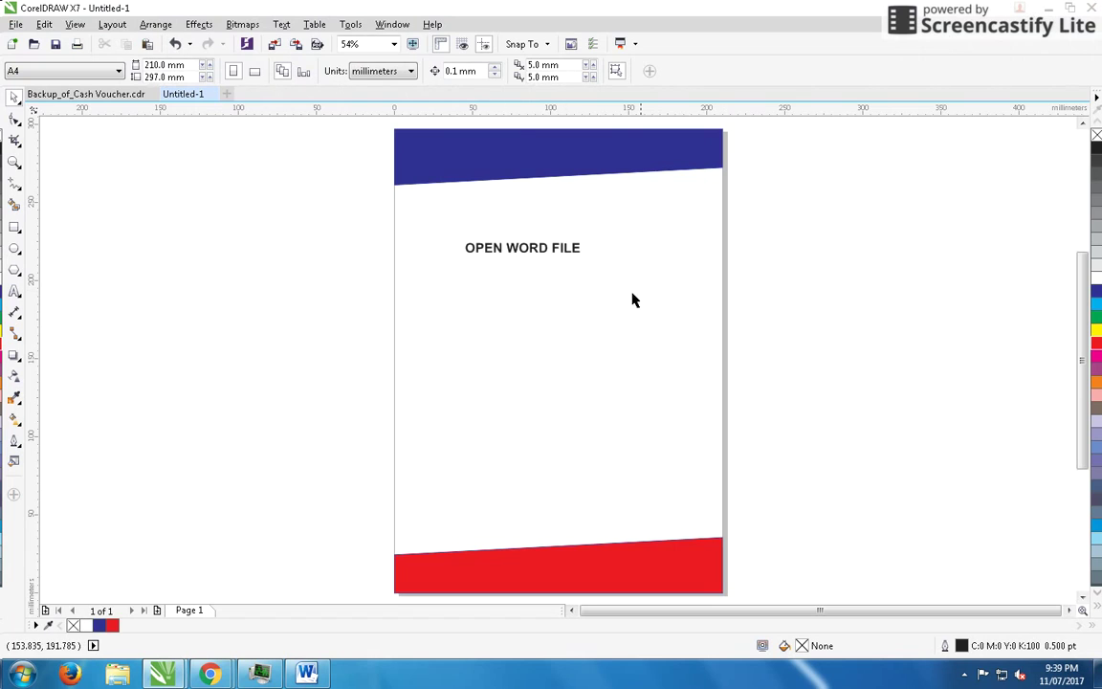
- Delete the 'OPEN WORD FILE' text and select both the blue and red bands
scroll(582, 398, "down", 3)
scroll(590, 409, "up", 3)
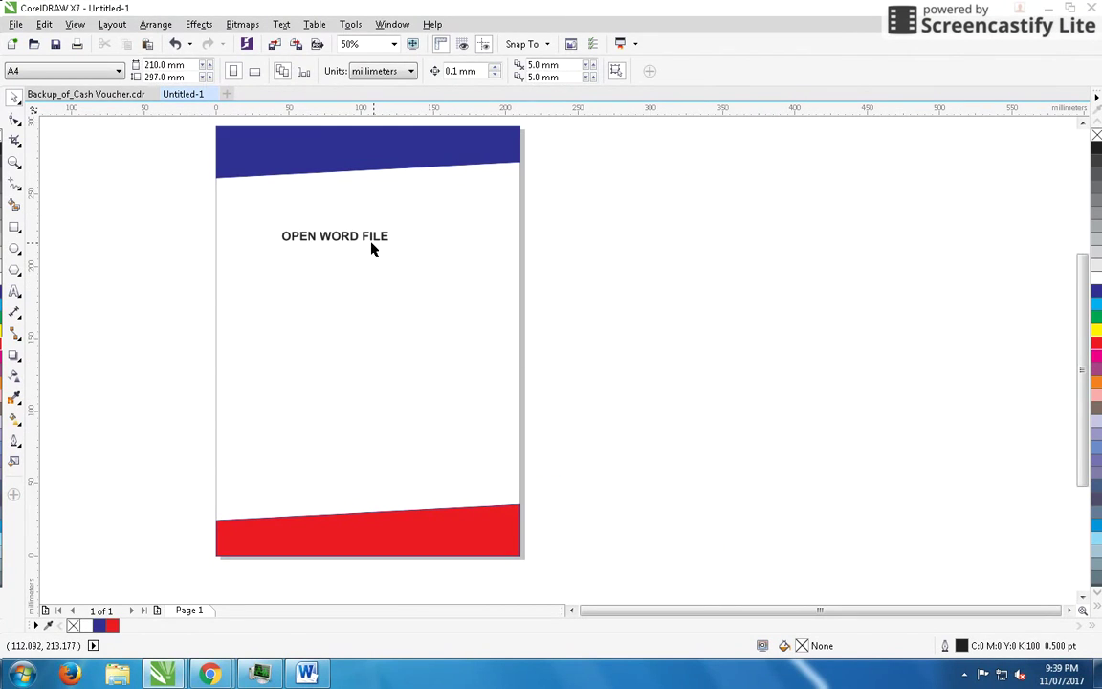
left_click(341, 237)
key("Delete")
key("ctrl+a")
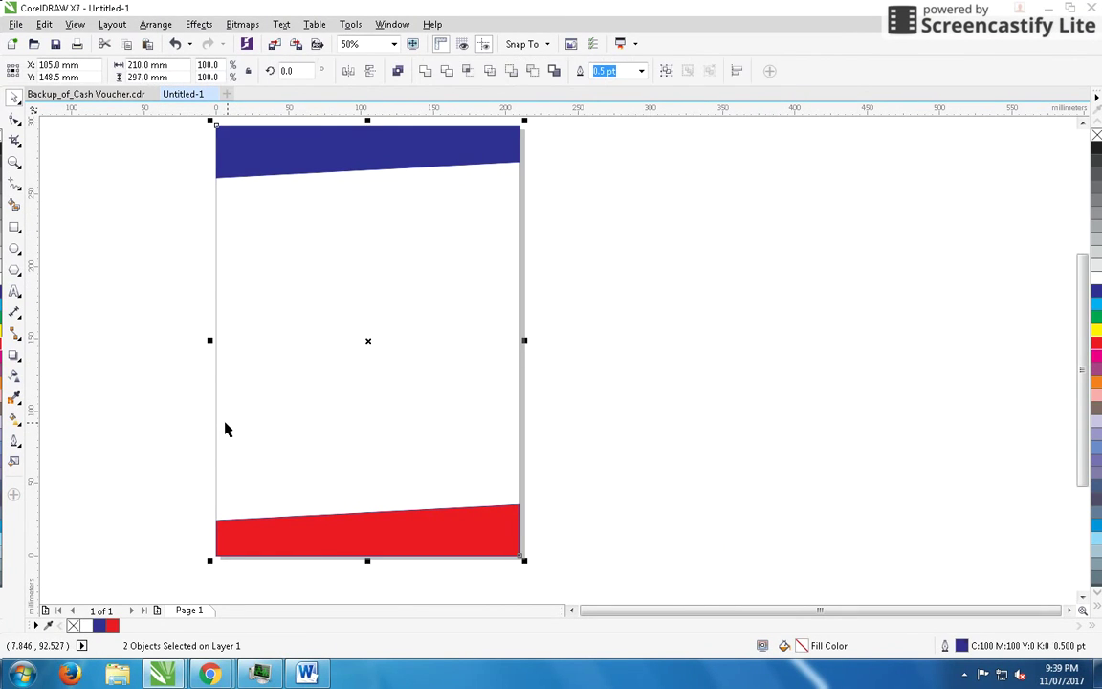
- Add new pages to make five and paste the blue and red bands onto each
left_click(155, 610)
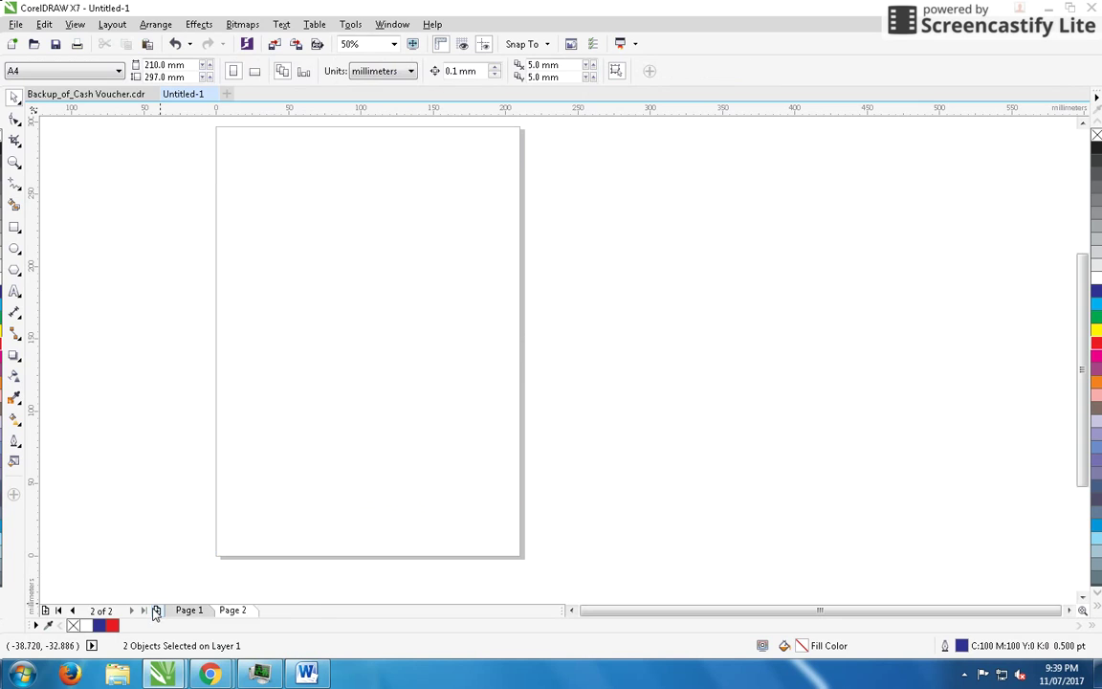
left_click(155, 611)
left_click(155, 610)
left_click(155, 610)
left_click(233, 610)
key("ctrl+v")
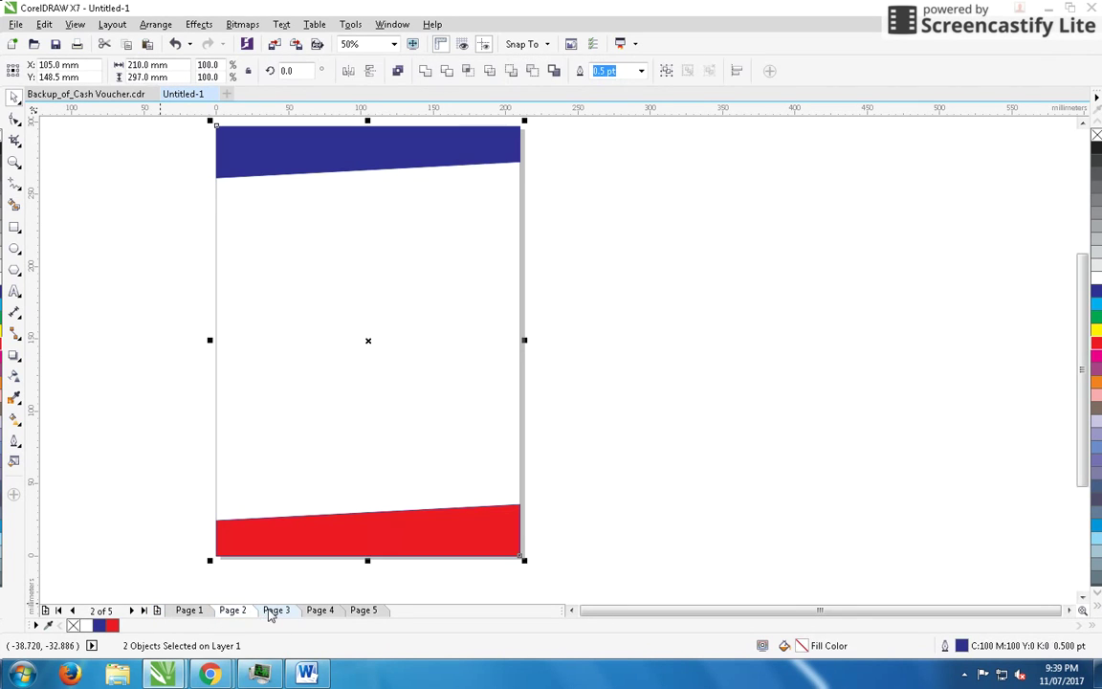
left_click(276, 610)
key("ctrl+v")
left_click(364, 610)
key("ctrl+v")
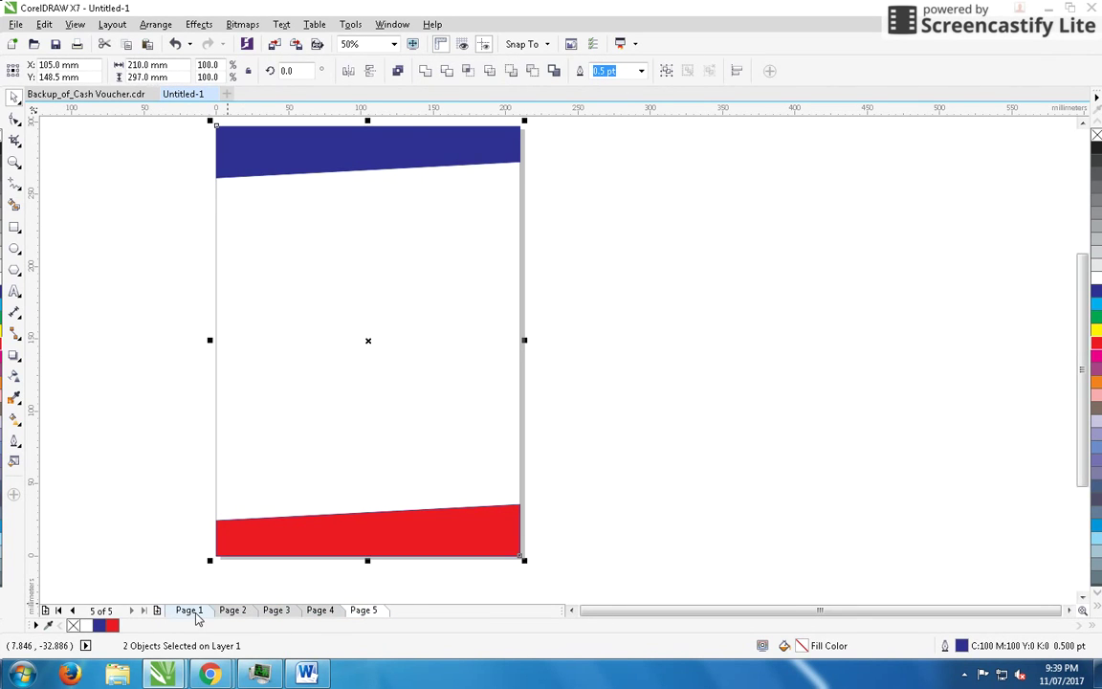
left_click(188, 611)
scroll(595, 327, "down", 1)
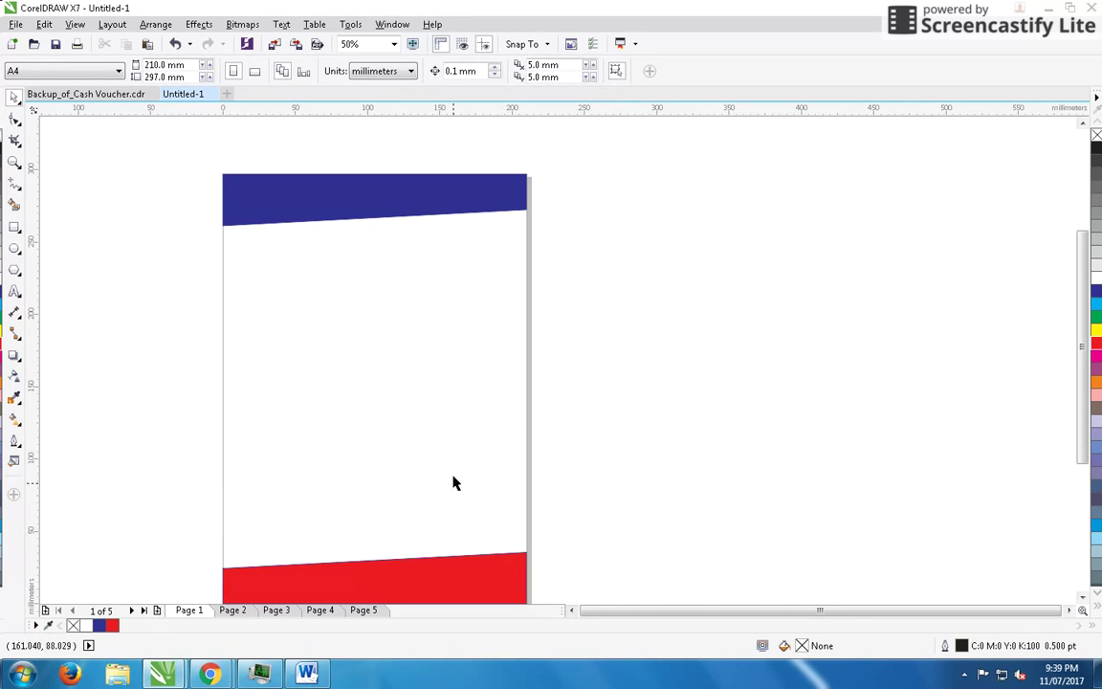
- Copy the first two pages of Word article text onto letterhead Pages 1 and 2
left_click(308, 674)
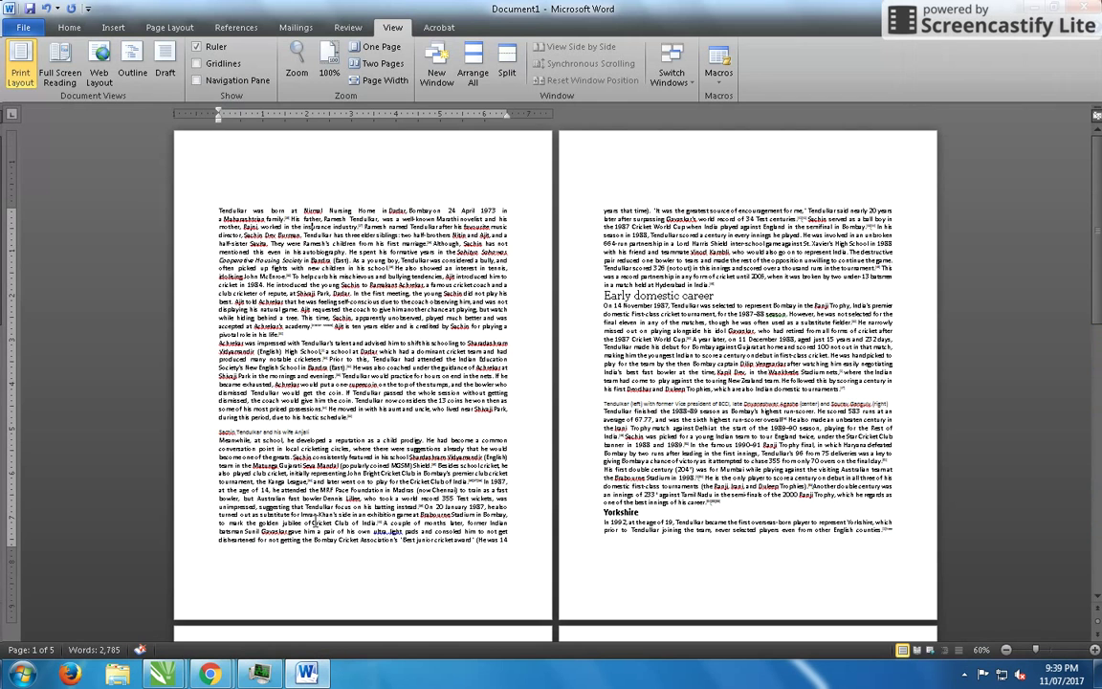
left_click_drag(213, 212, 504, 548)
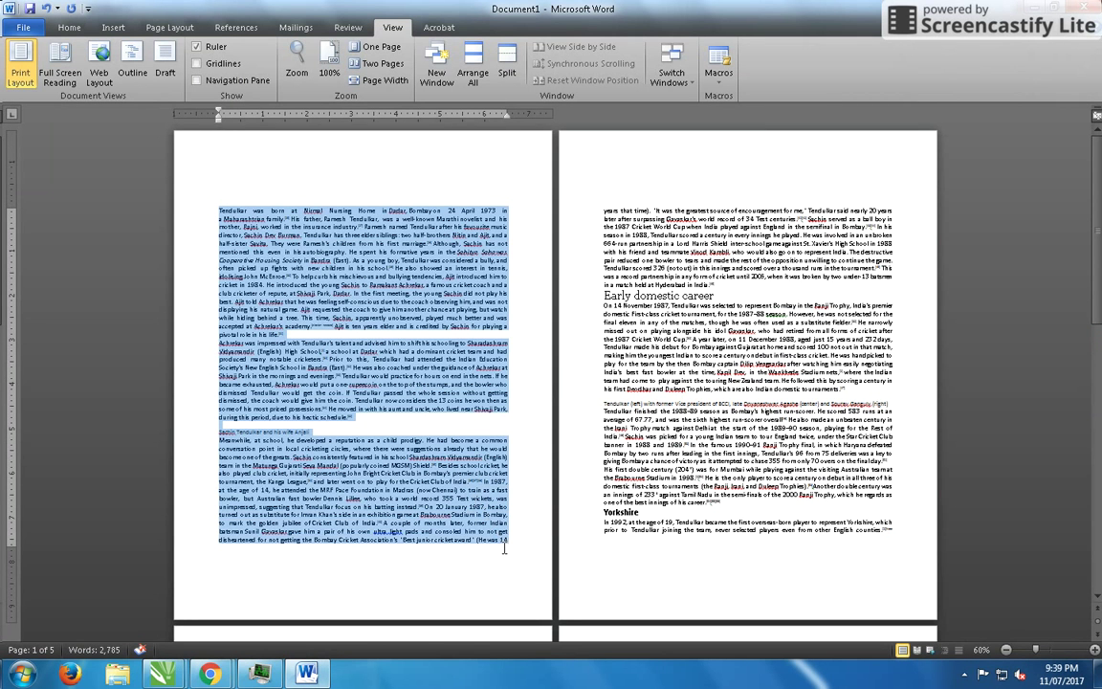
key("alt+Tab")
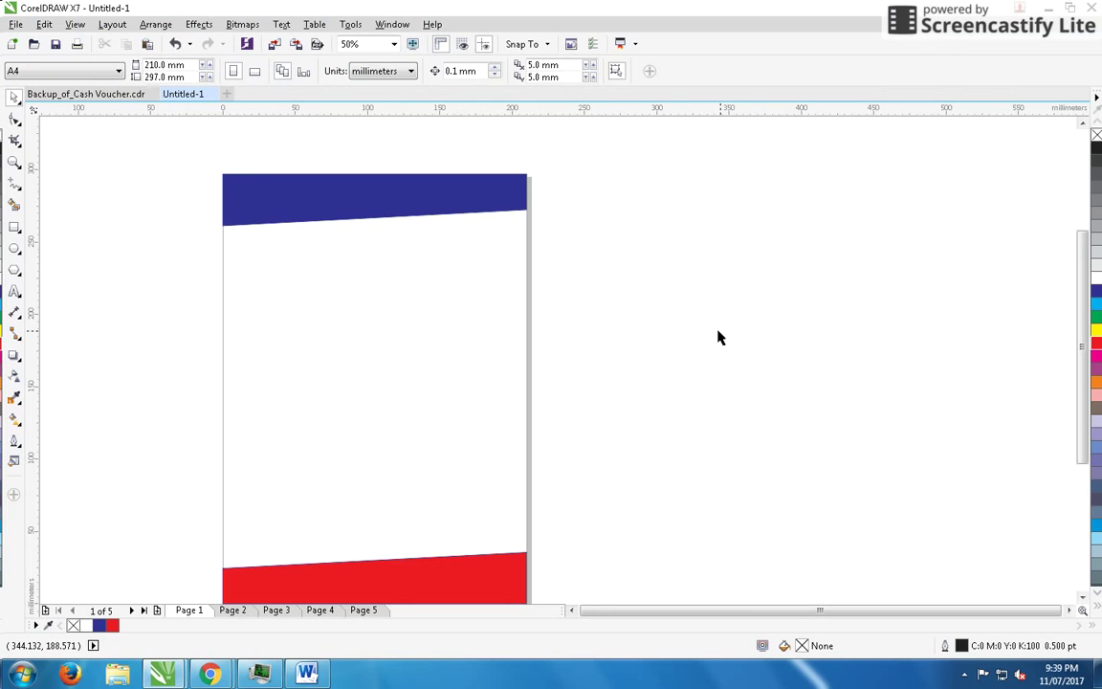
left_click(231, 609)
left_click(306, 672)
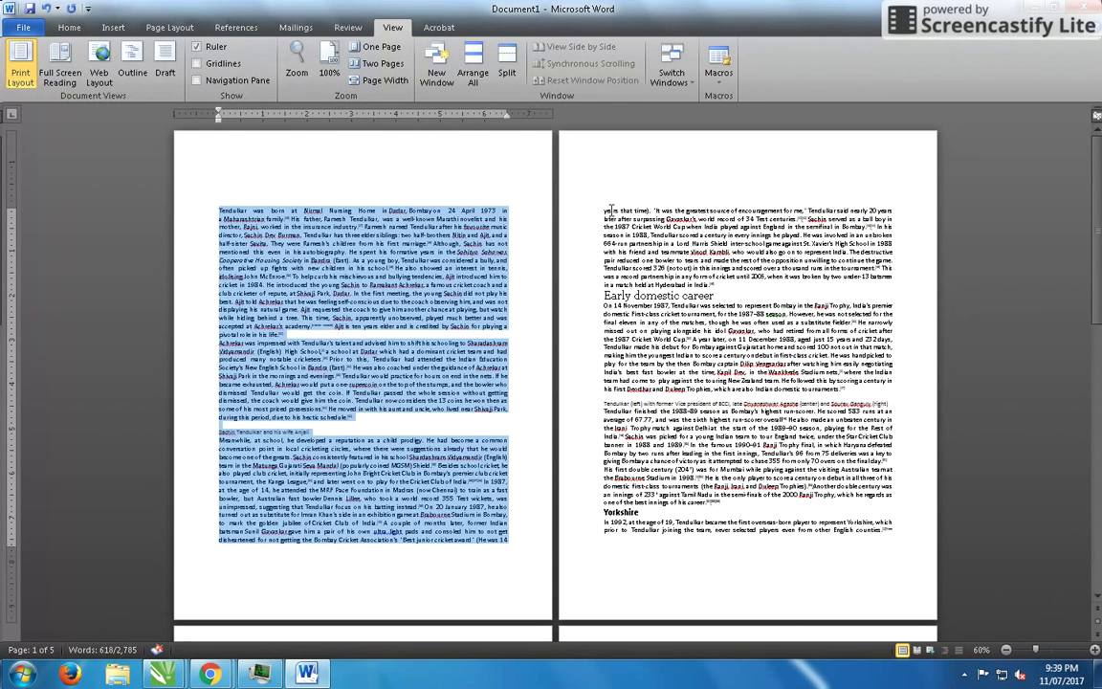
left_click_drag(601, 212, 812, 490)
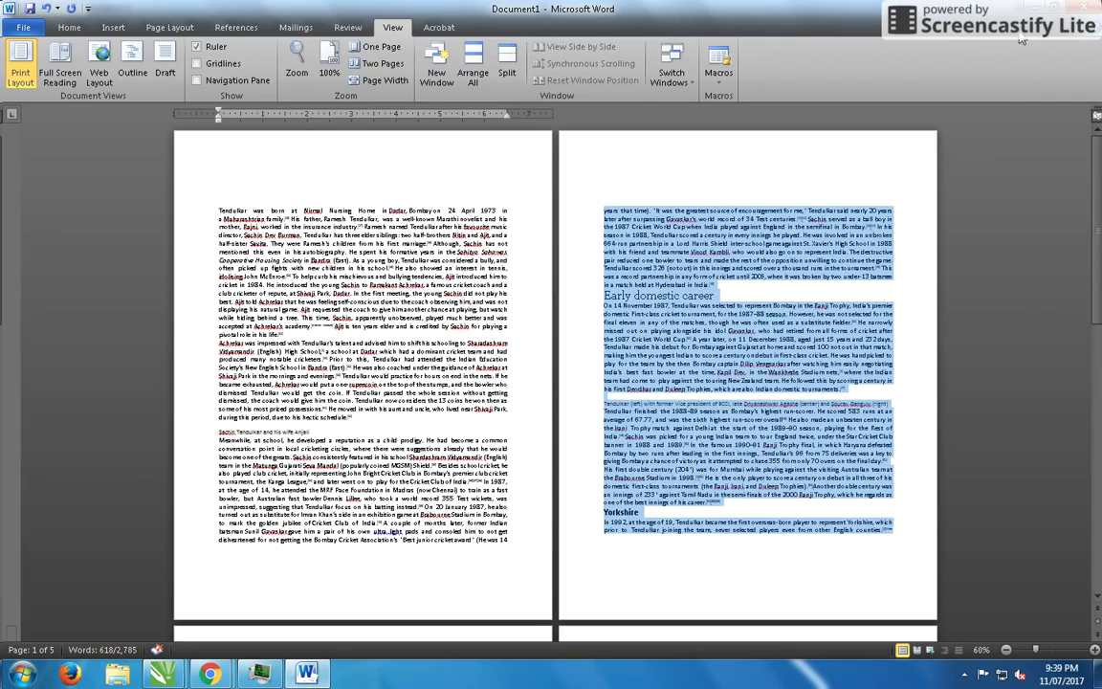
key("alt+Tab")
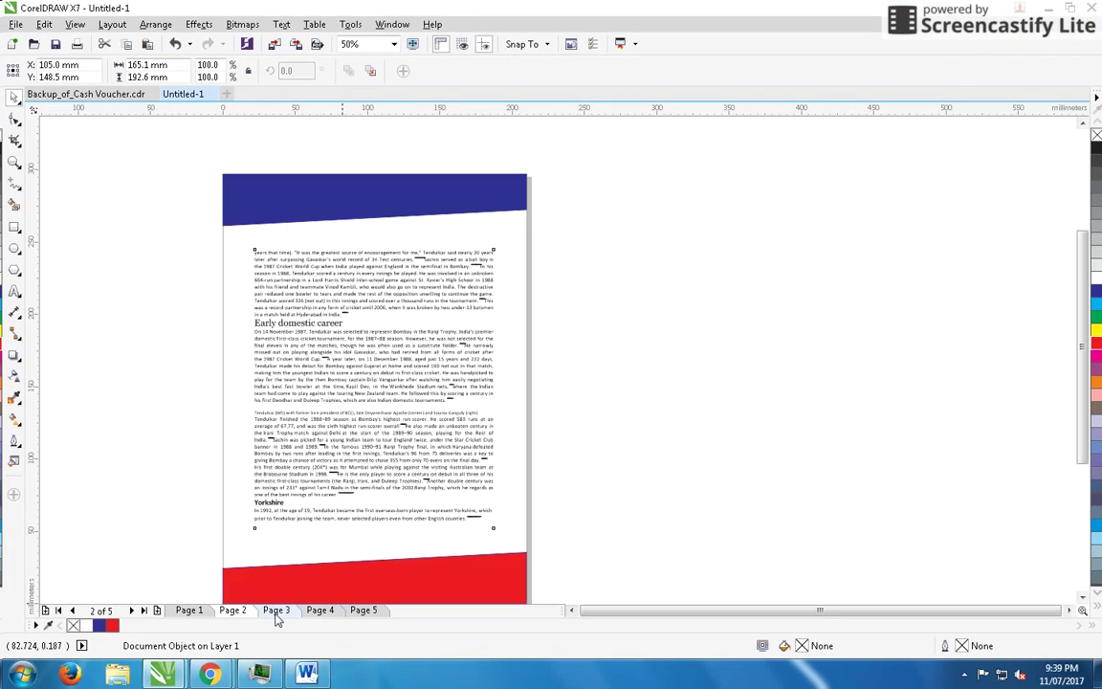
- Place text from 'Selected for Yorkshire' on Page 3 and 'at Auckland' to 'tournament' on Page 4
left_click(275, 610)
key("alt+Tab")
scroll(218, 299, "down", 3)
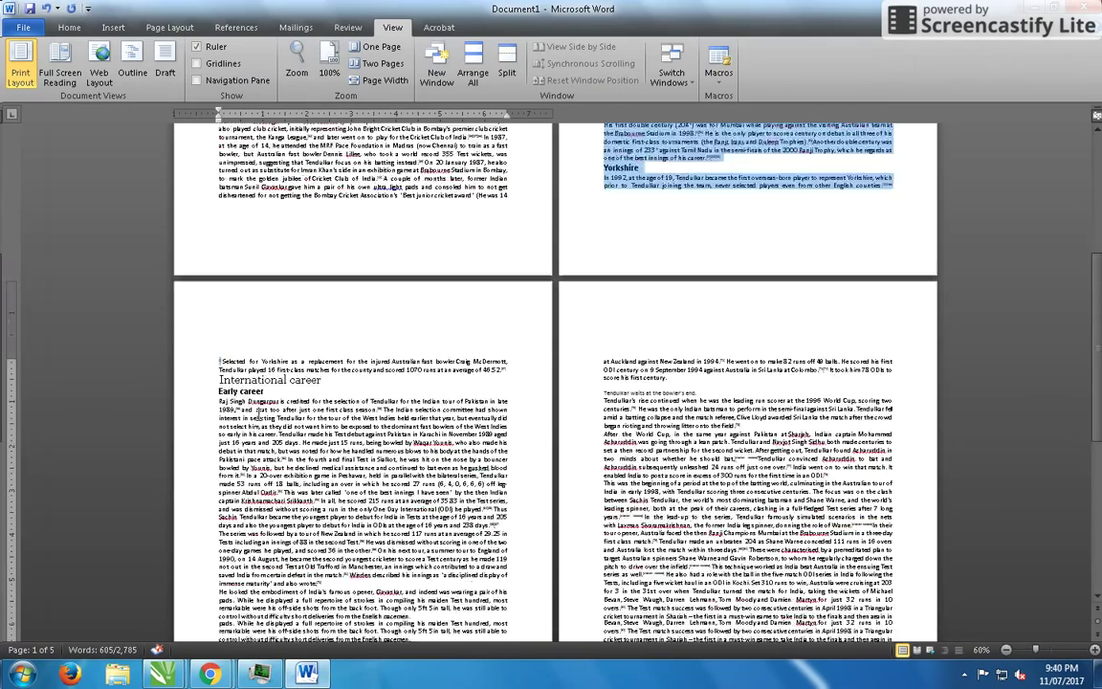
scroll(218, 299, "down", 2)
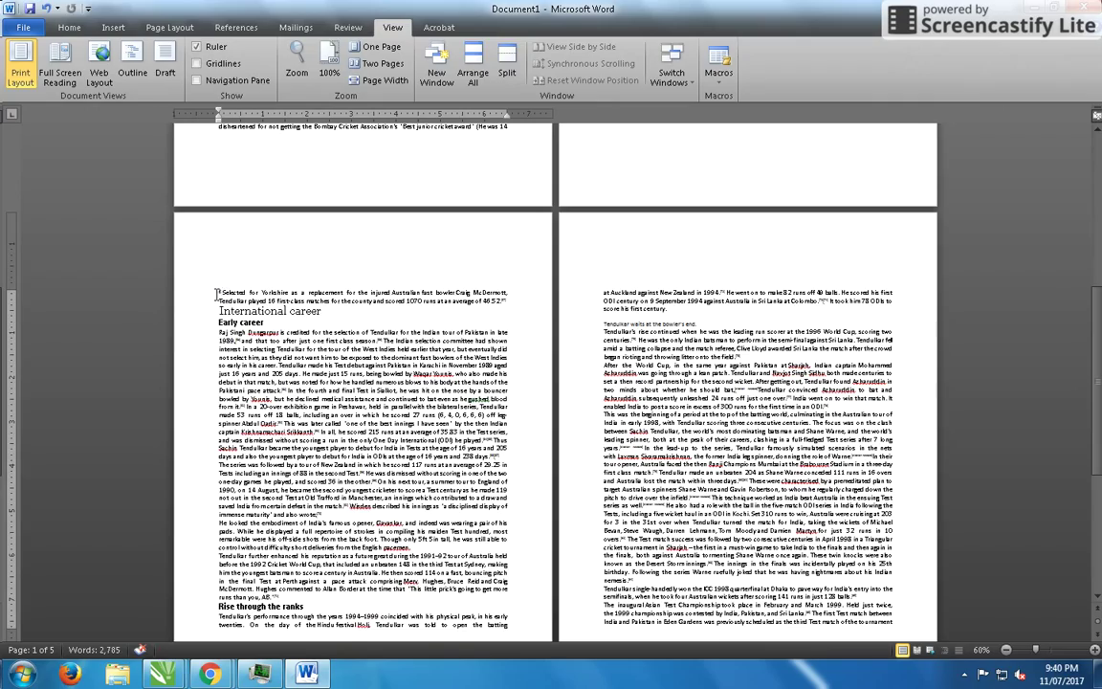
left_click_drag(218, 295, 495, 482)
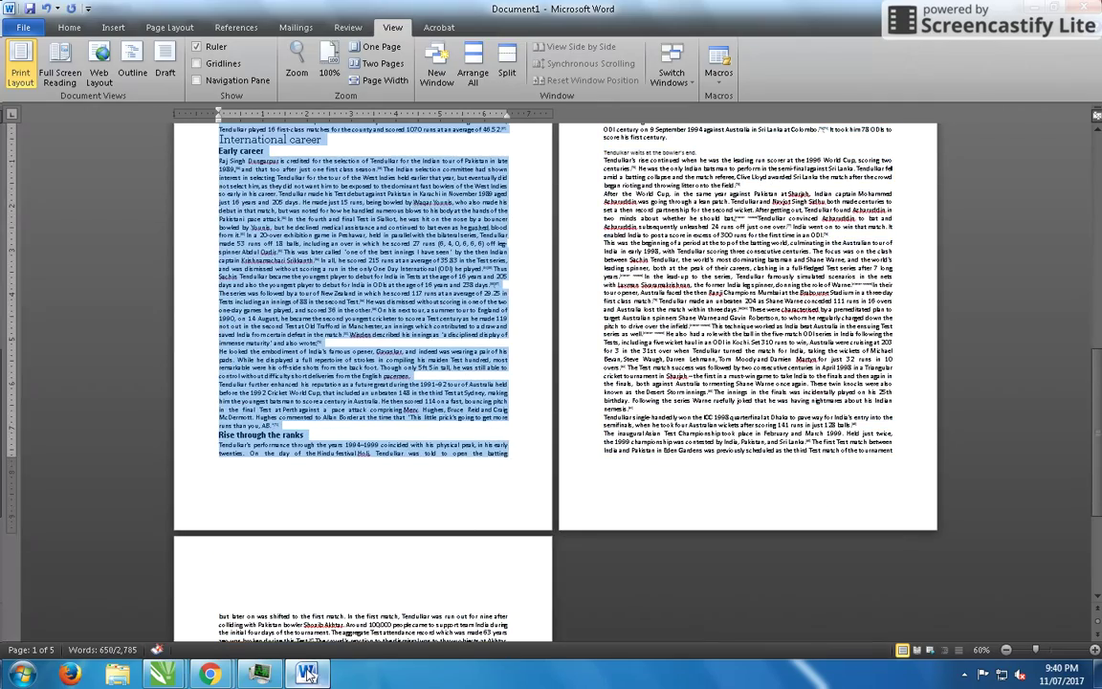
left_click(306, 675)
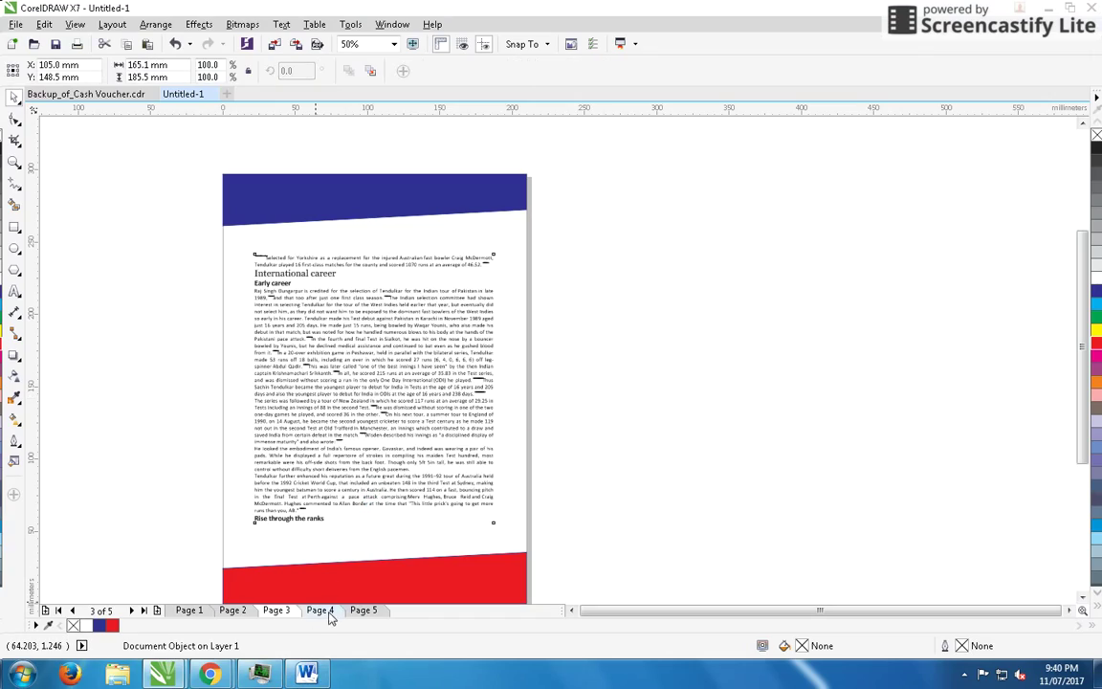
key("alt+Tab")
scroll(649, 330, "up", 3)
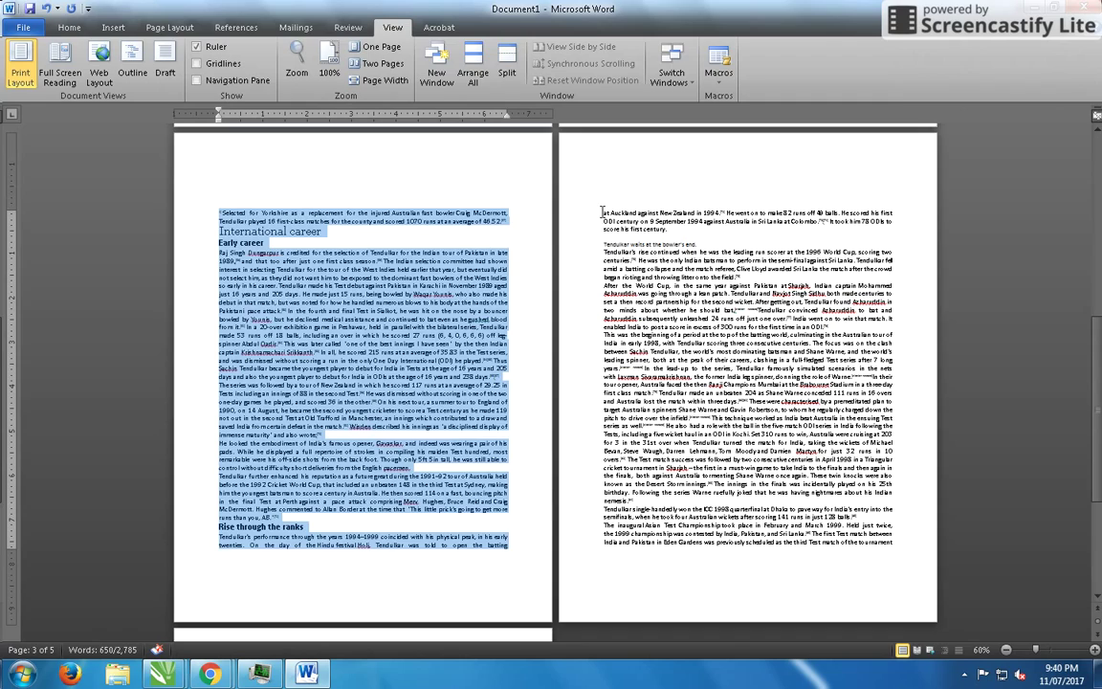
left_click_drag(602, 213, 860, 539)
left_click(163, 675)
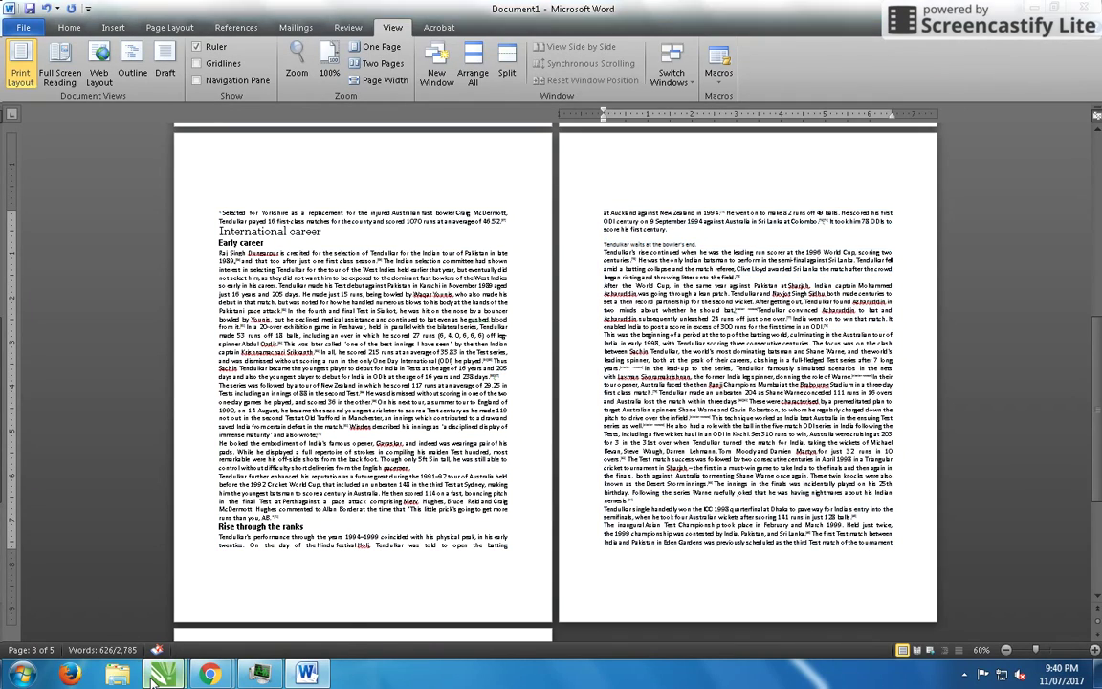
left_click(230, 536)
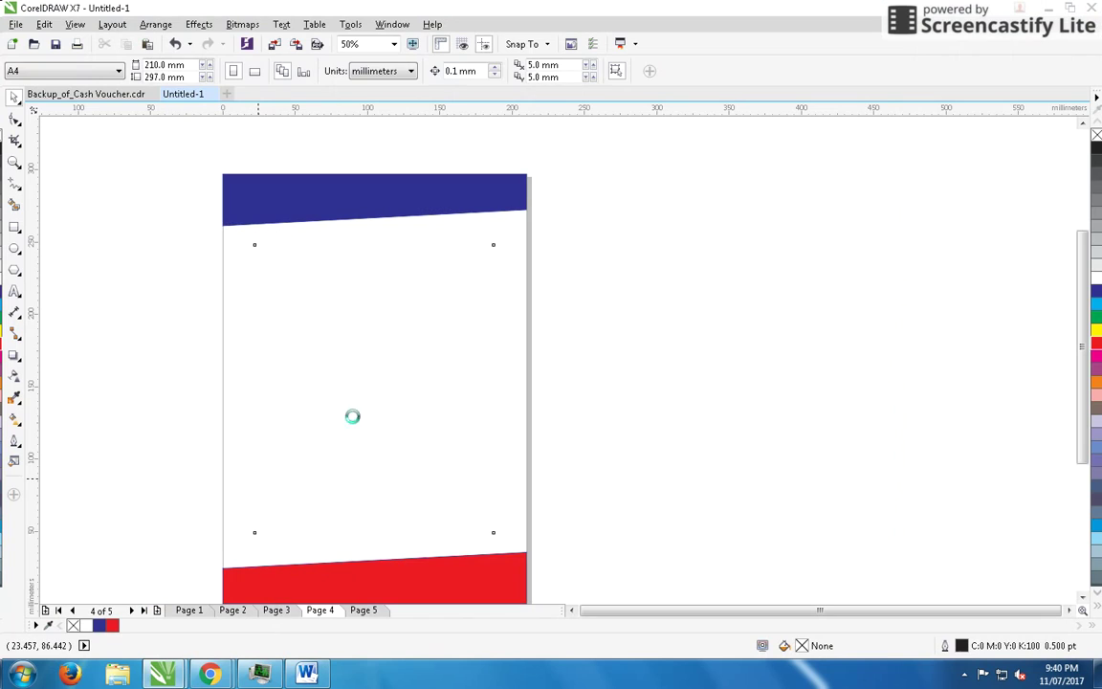
- Paste the final text, 'but later on' to 'Captaincy', onto Page 5 and move it up
left_click(364, 611)
key("alt+Tab")
scroll(533, 382, "down", 5)
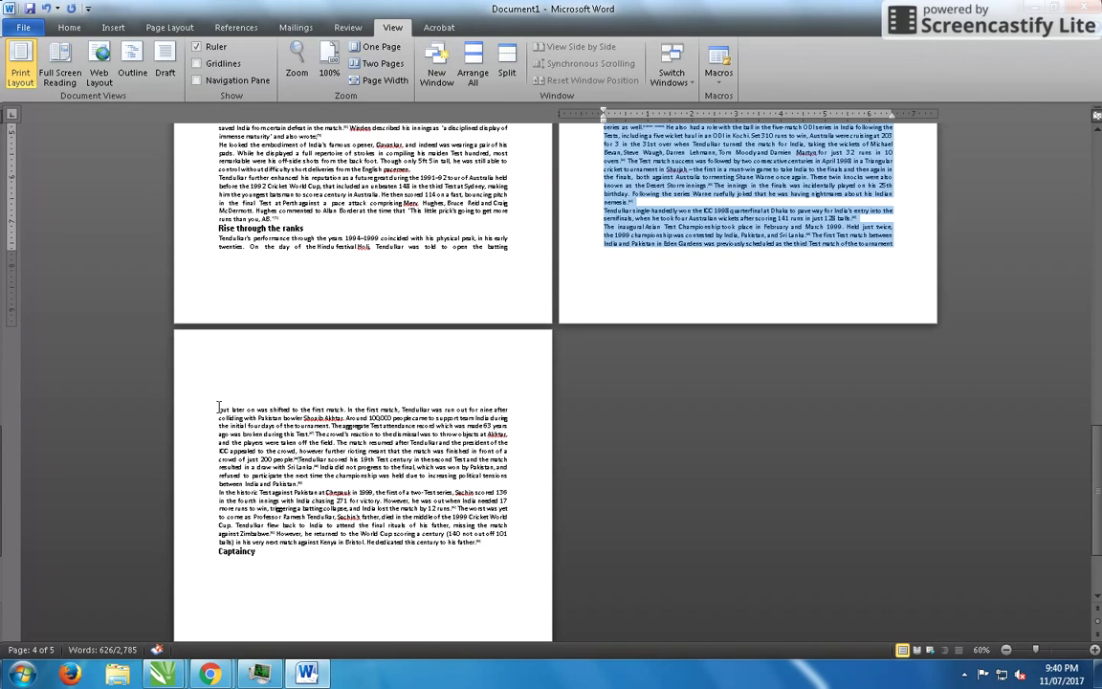
left_click_drag(219, 407, 507, 553)
key("alt+Tab")
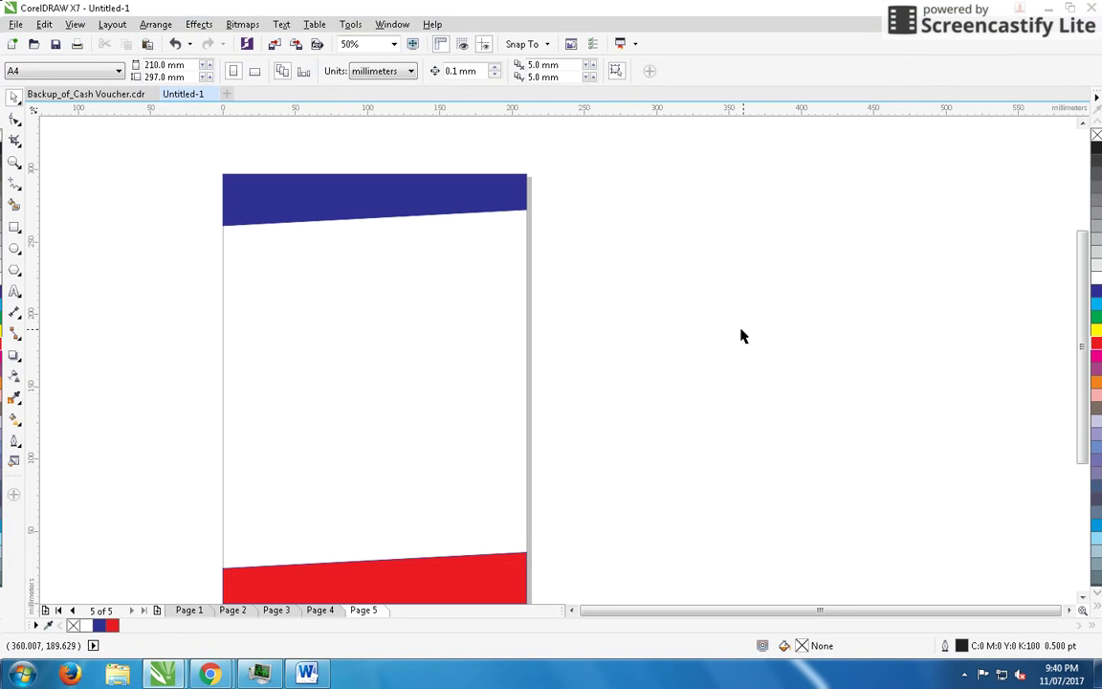
key("ctrl+v")
scroll(547, 351, "down", 1)
scroll(546, 351, "up", 1)
left_click_drag(553, 367, 554, 292)
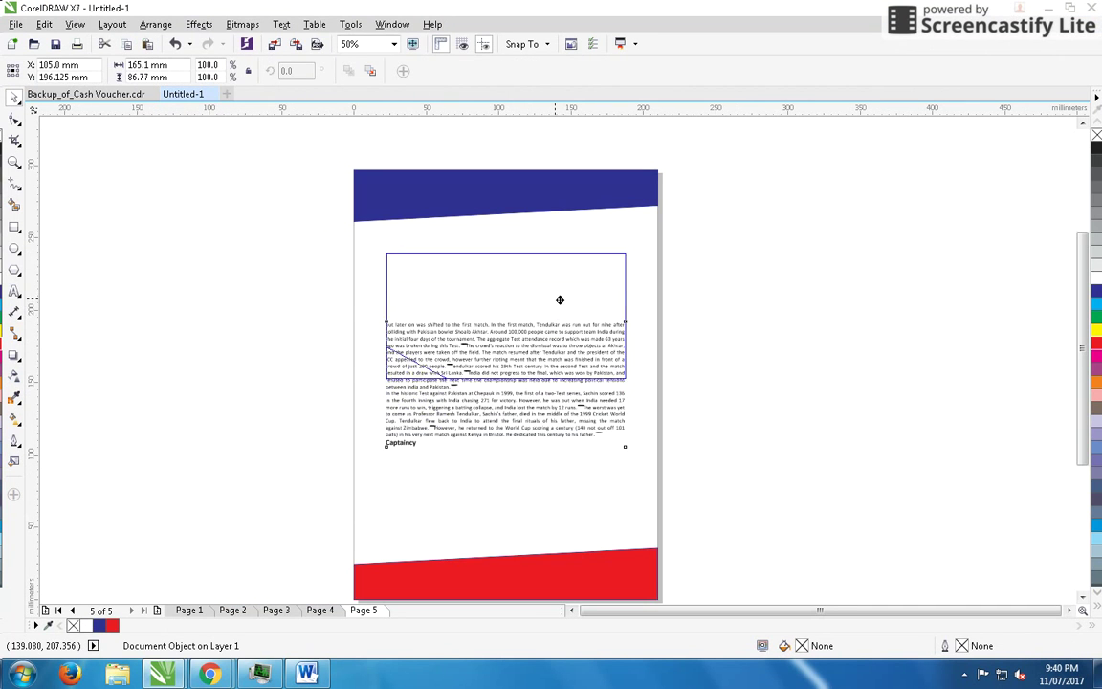
- Delete the stray extra text block beside Page 5
left_click(320, 611)
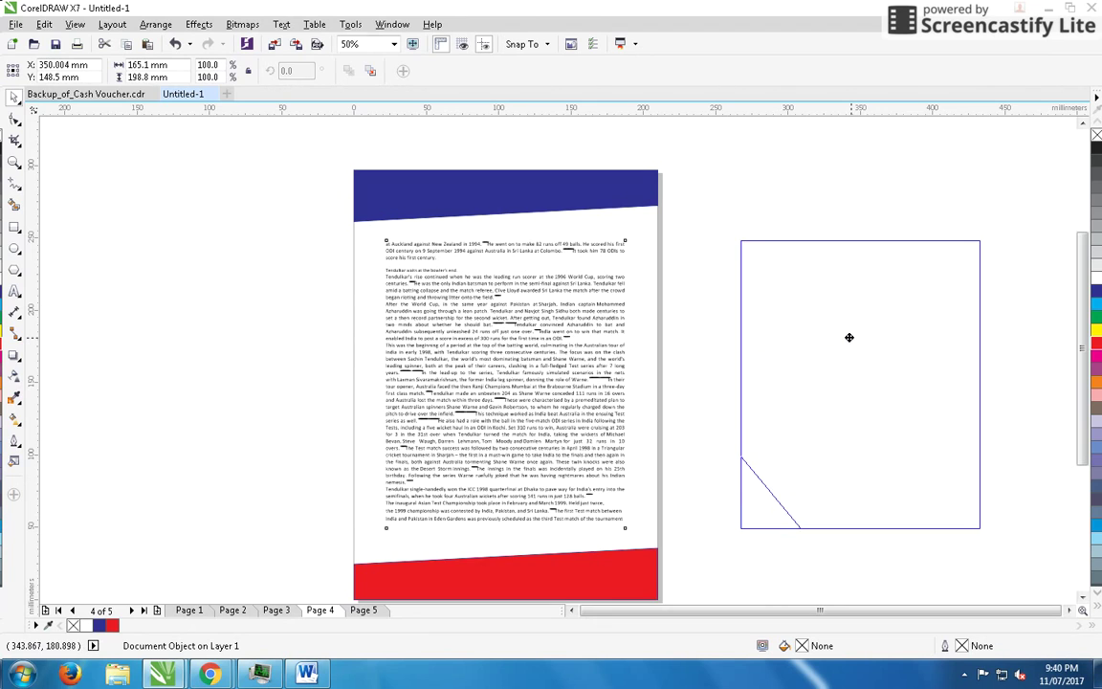
left_click(362, 609)
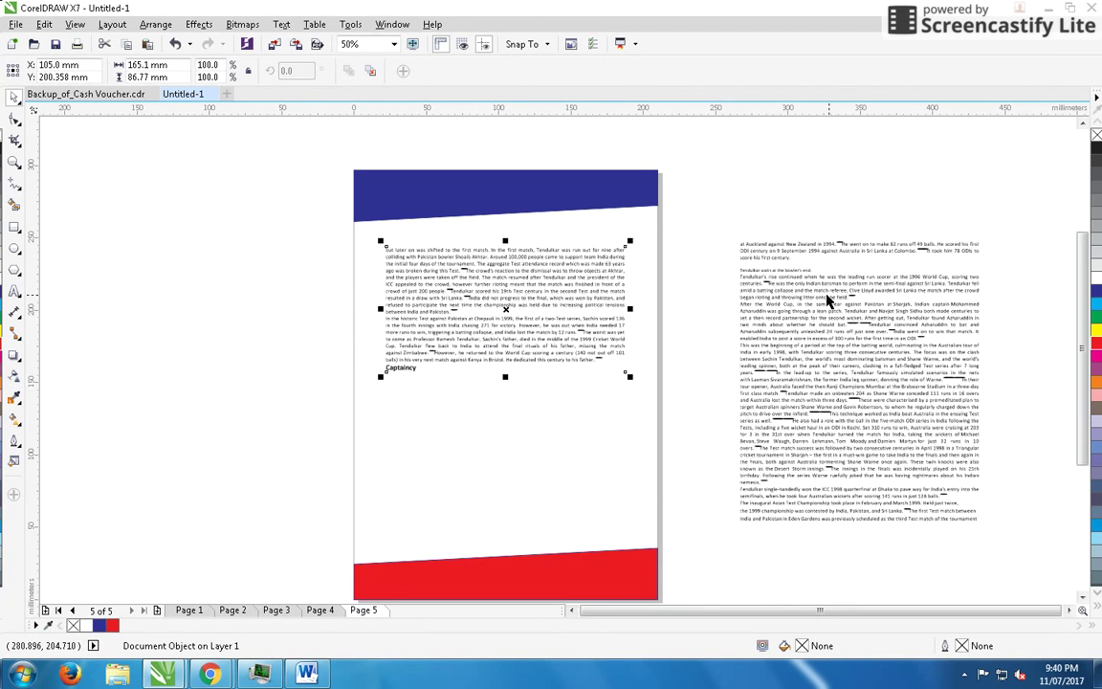
left_click(751, 264, "shift")
left_click(798, 302)
key("Delete")
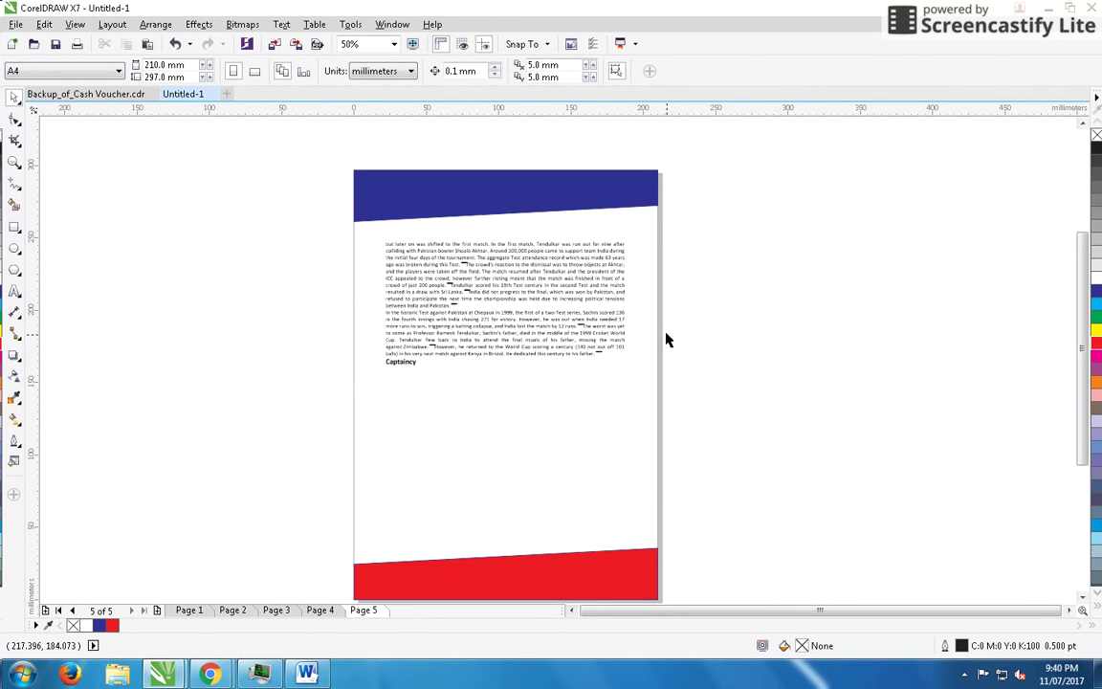
scroll(559, 367, "down", 1)
- Write 'DONE / SEE HOW / EASY IT / IS' at about 196 pt left of page 5
left_click(14, 291)
left_click(195, 296)
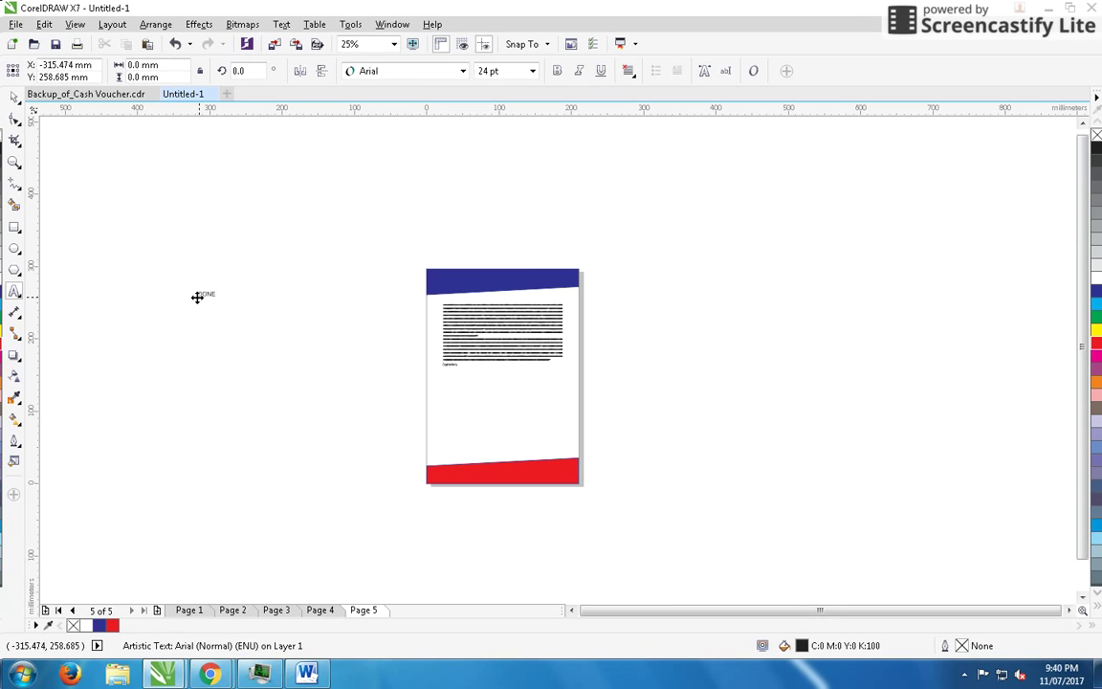
left_click_drag(225, 290, 335, 230)
key("Return")
type("S")
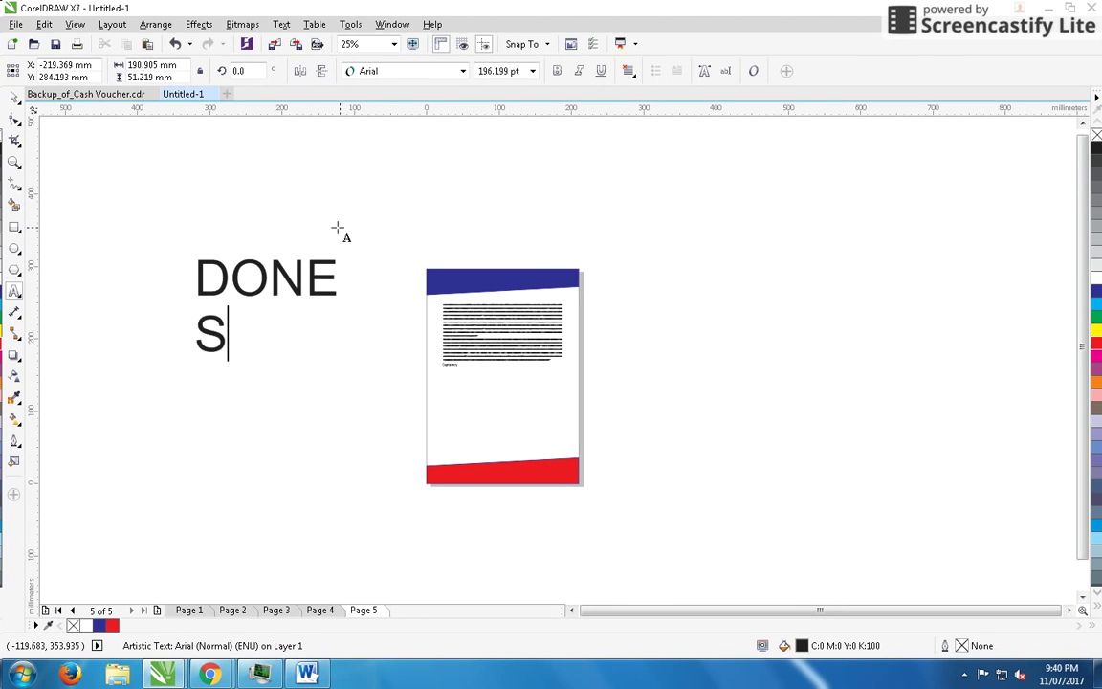
type("EE HOW")
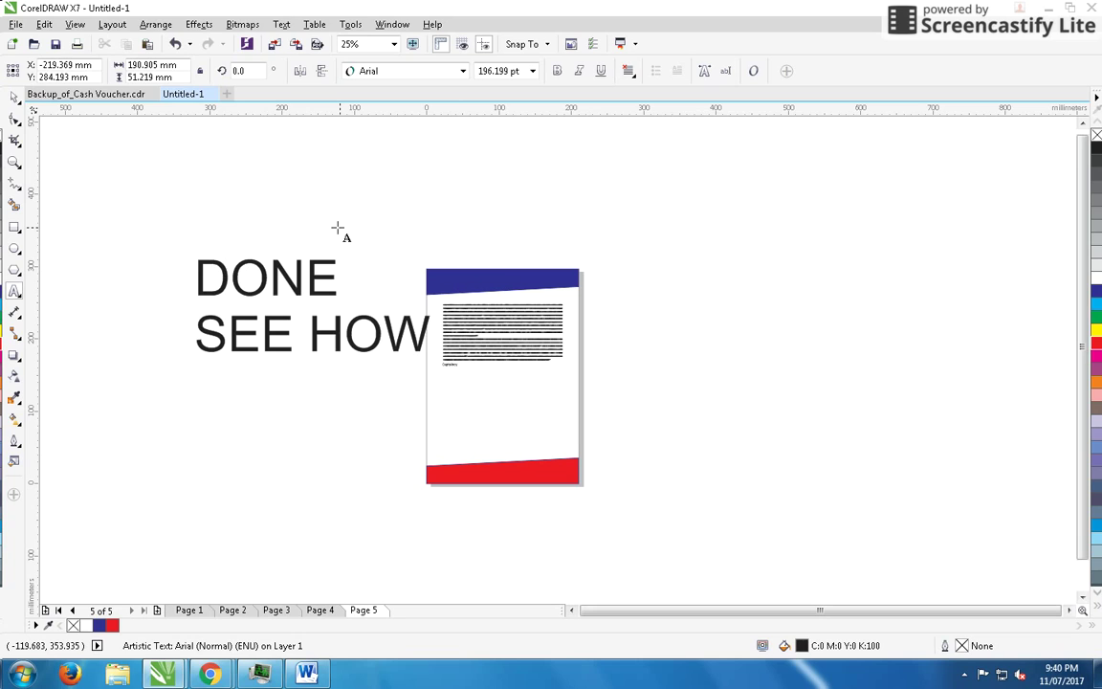
key("Return")
type("EASY ")
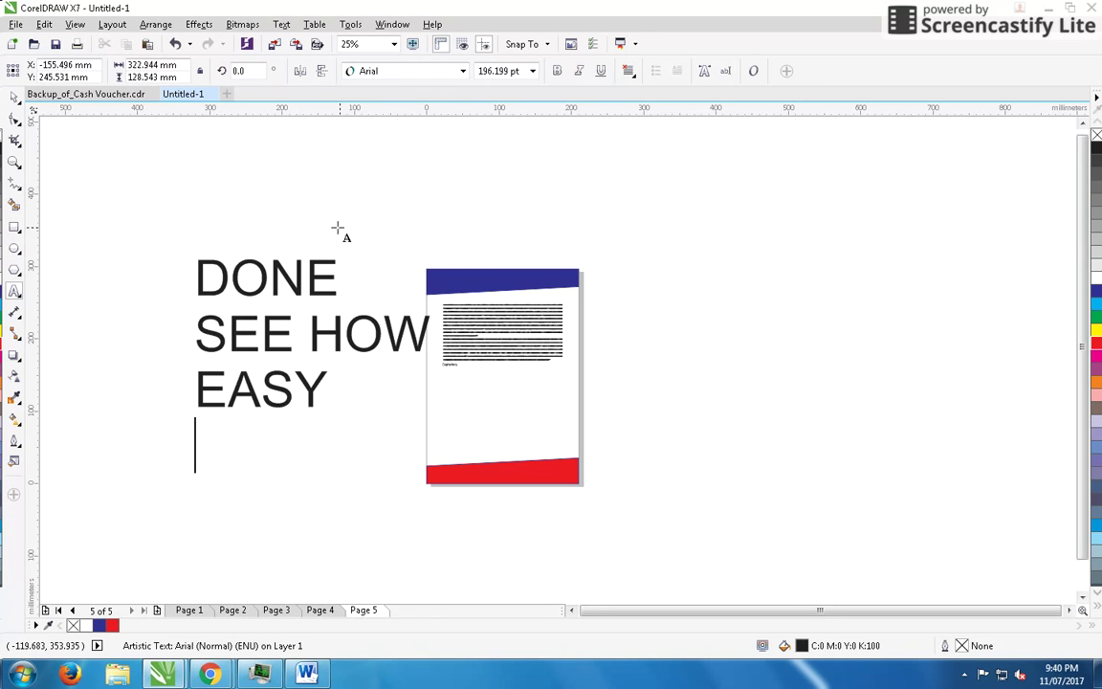
type("IT")
key("Return")
type("IS")
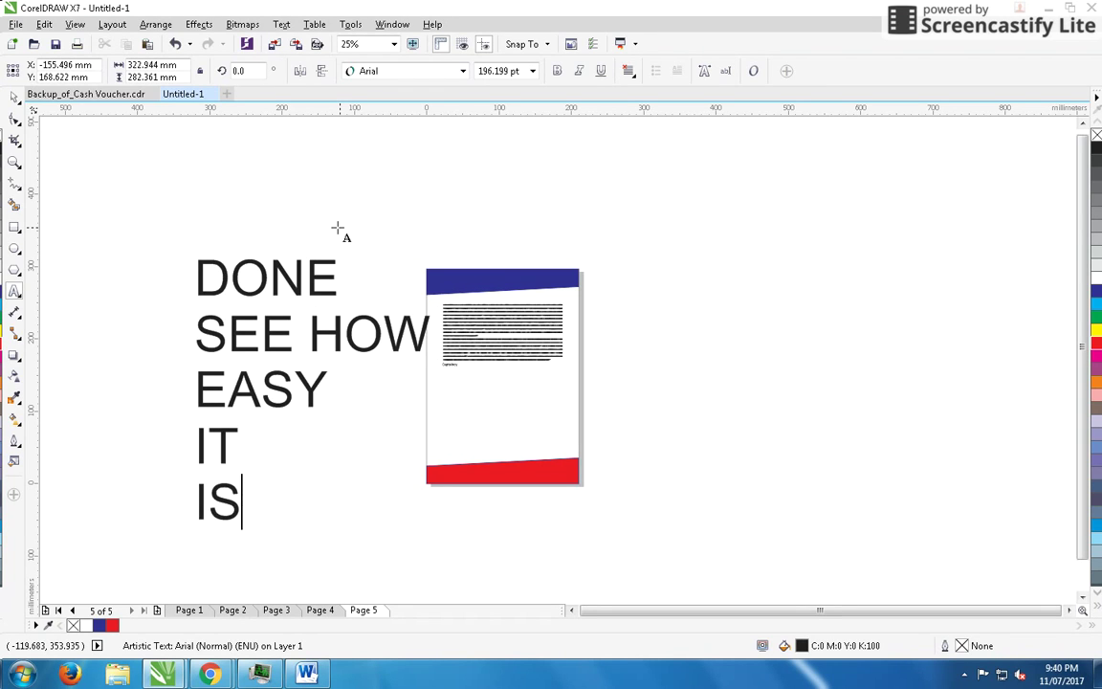
- After a blank line, add 'DO NOT FORGET TO SUBSCRIBE & MOST IMP PLEASE LIKE'
key("Return")
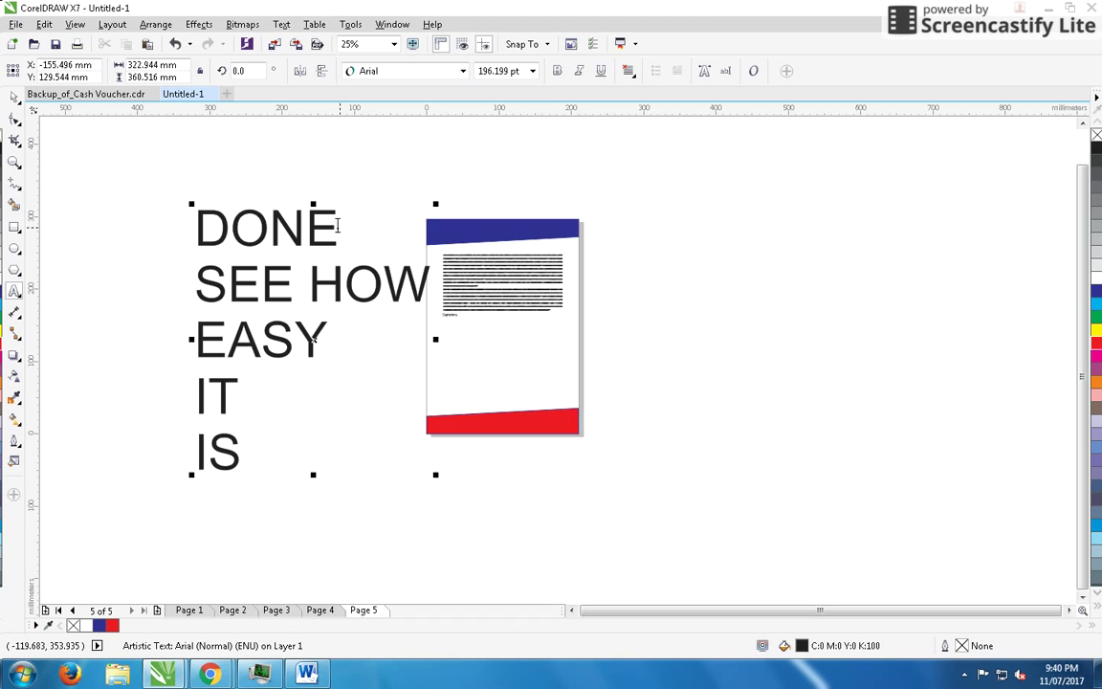
type("DO")
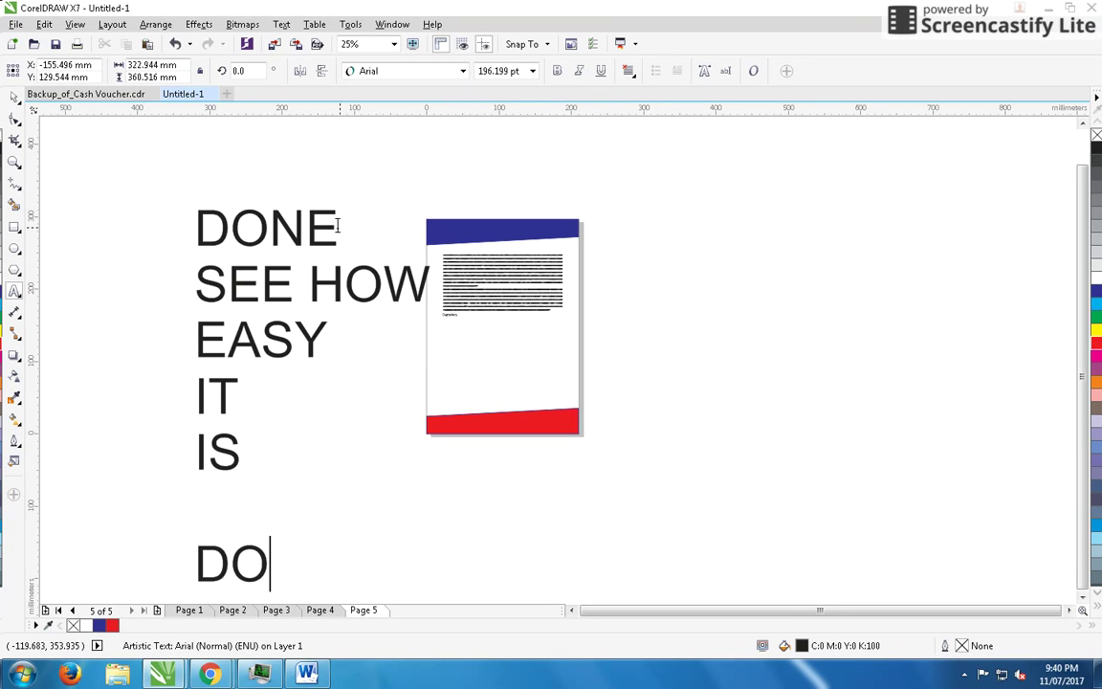
type(" NOT FOR")
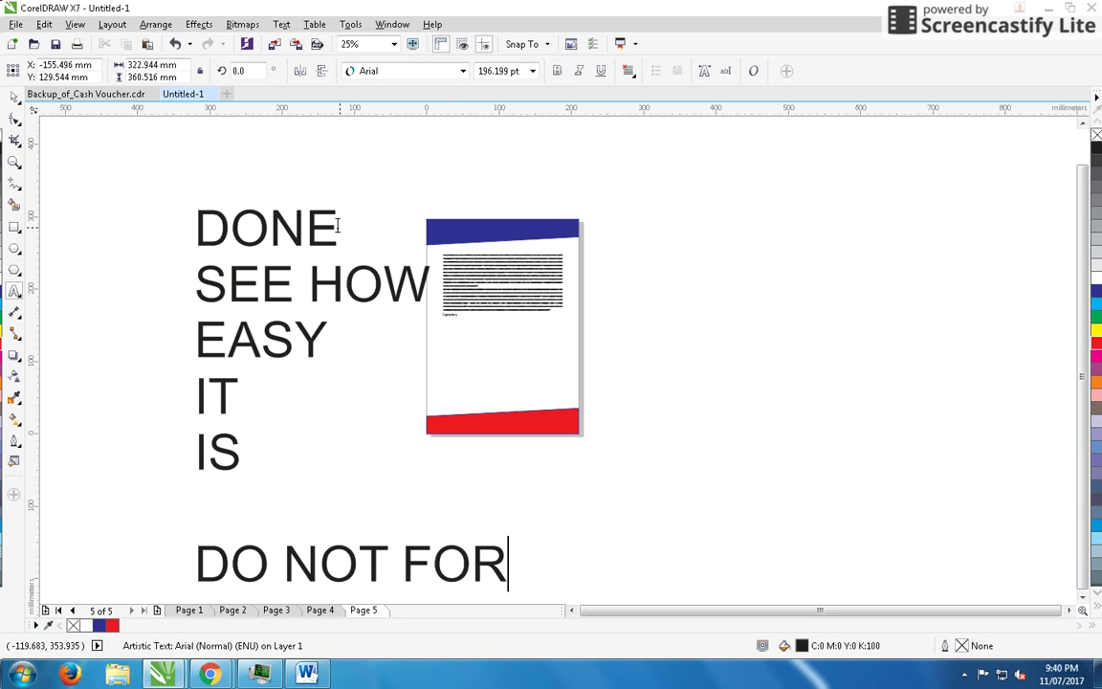
type("GET TO SUBSC")
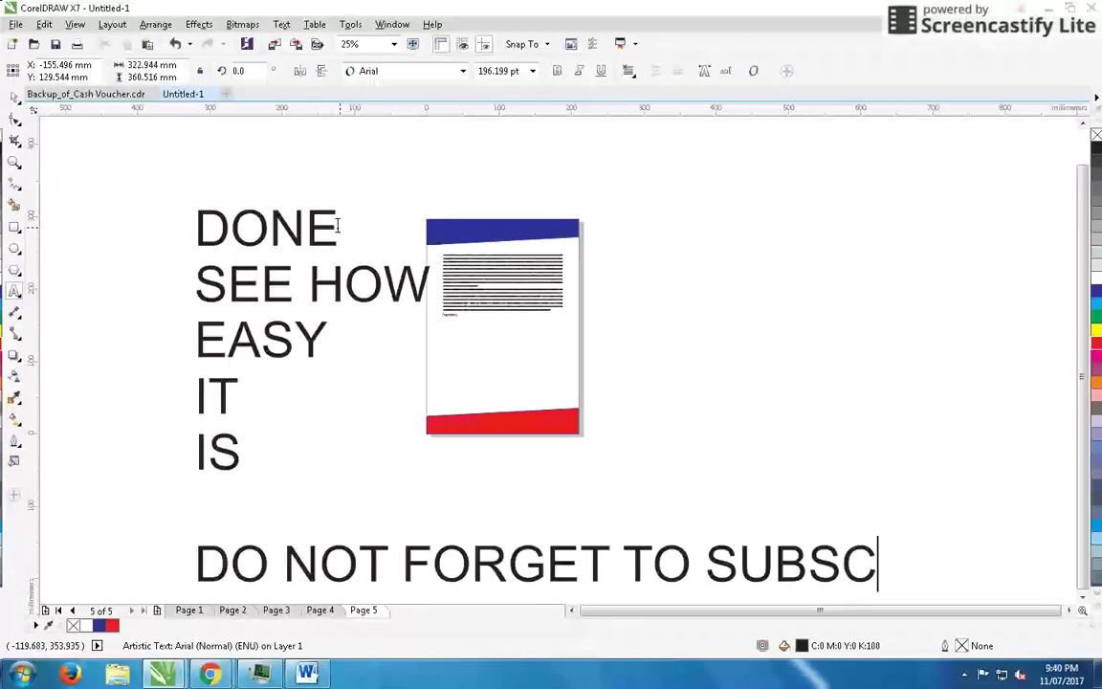
type("RIBE & M")
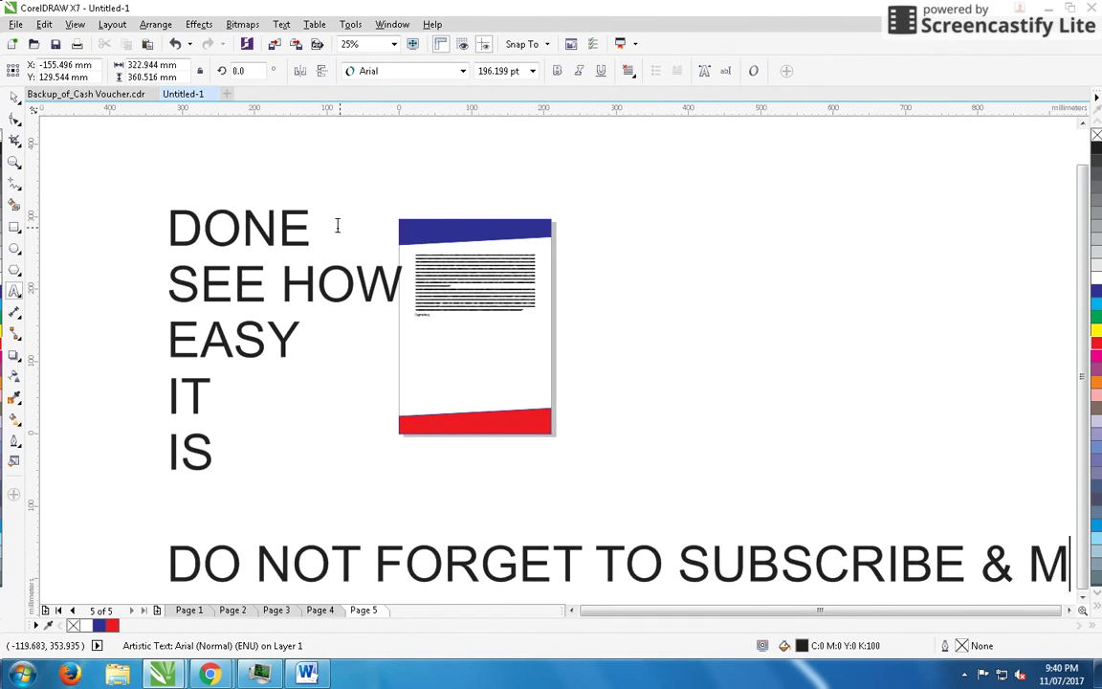
type("OST IMP PL")
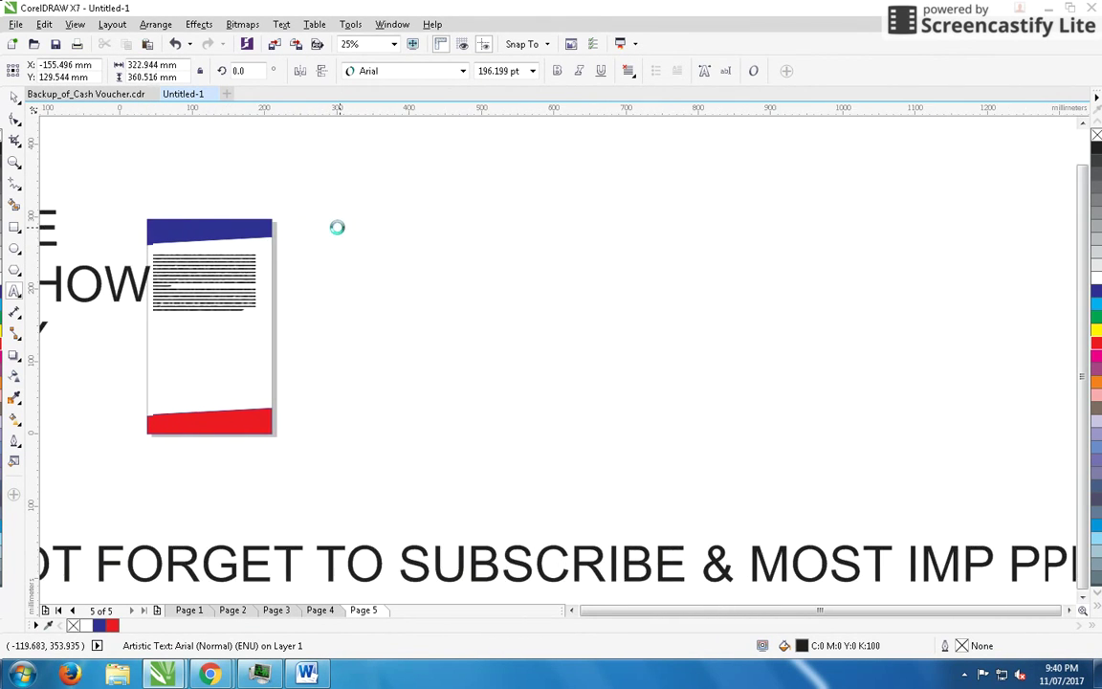
type("EASE LIKE")
scroll(561, 359, "down", 2)
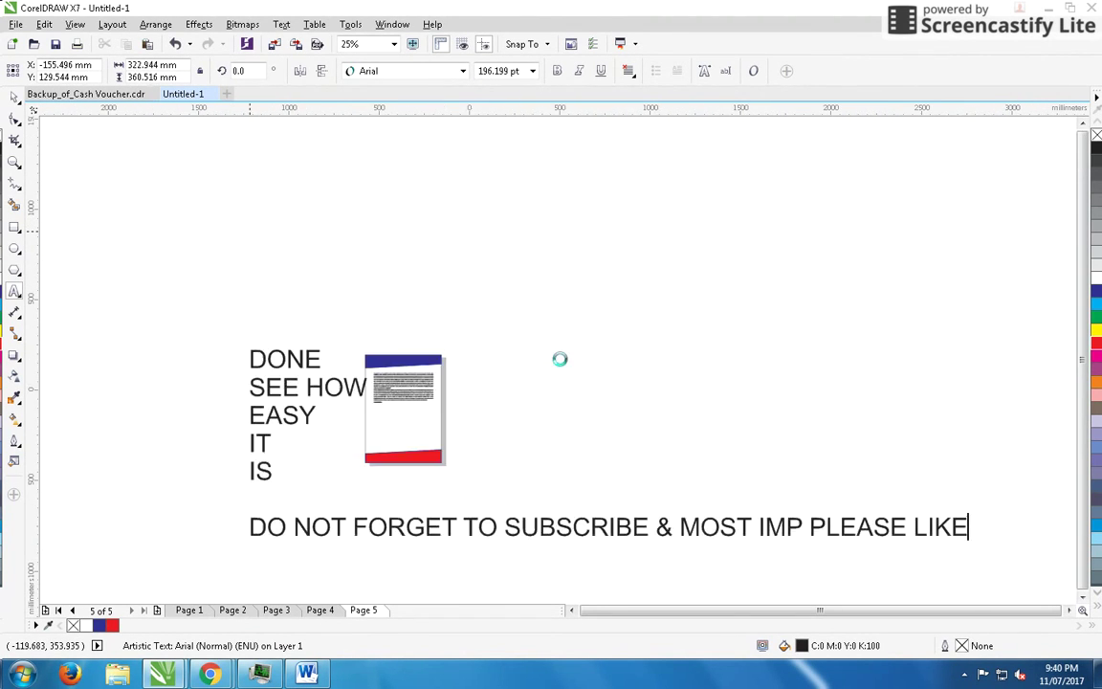